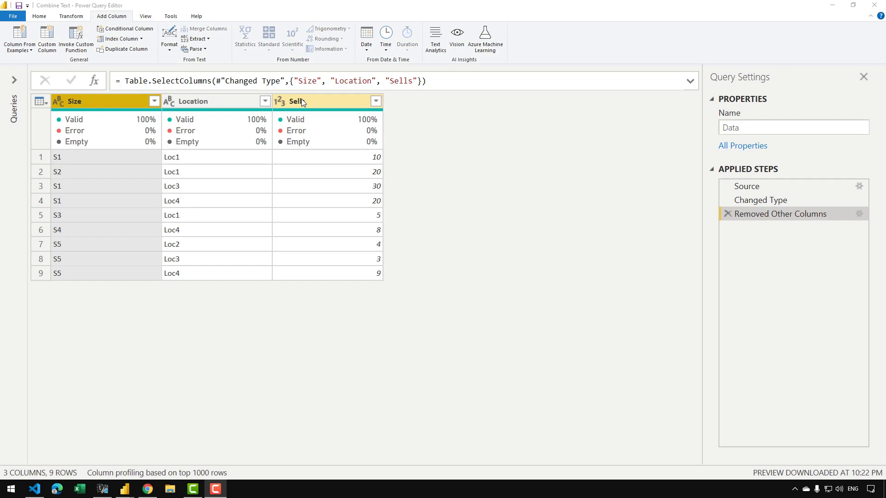
# Add a merged column named Merged combining Size, Location and Sells with a custom "|" separator.
pyautogui.keyDown('shift'); pyautogui.click(302, 102); pyautogui.keyUp('shift')
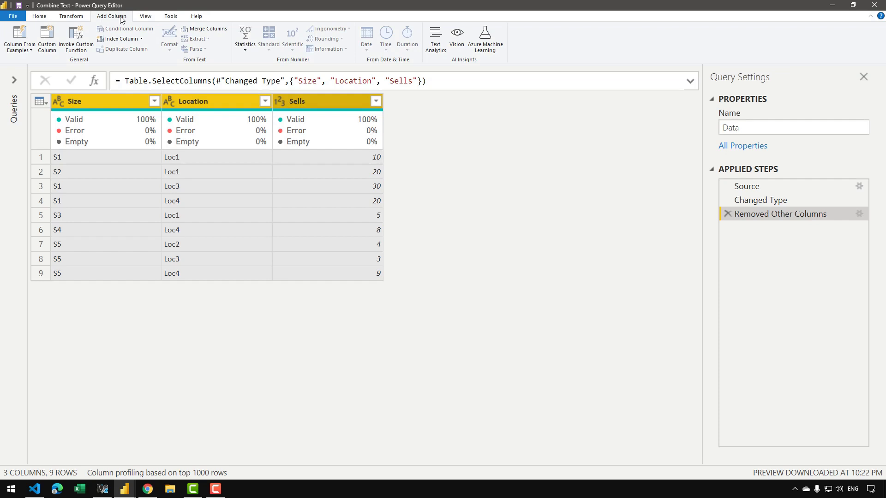
pyautogui.click(207, 29)
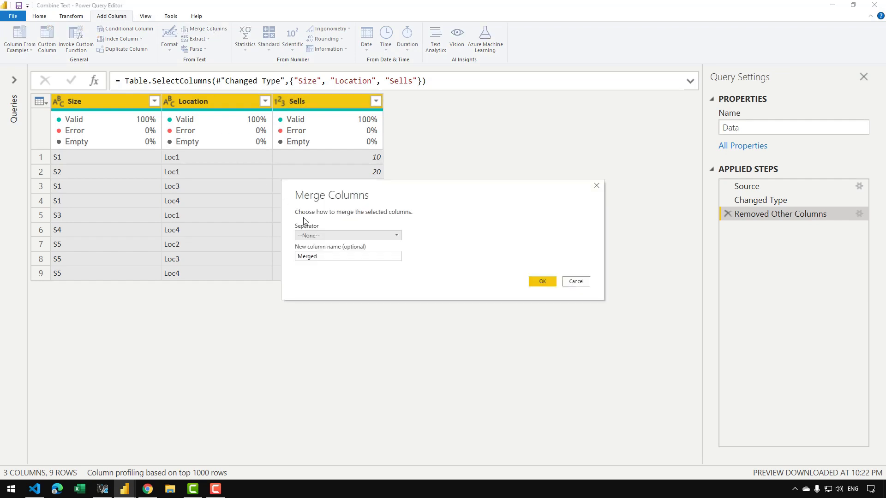
pyautogui.click(322, 237)
pyautogui.click(323, 309)
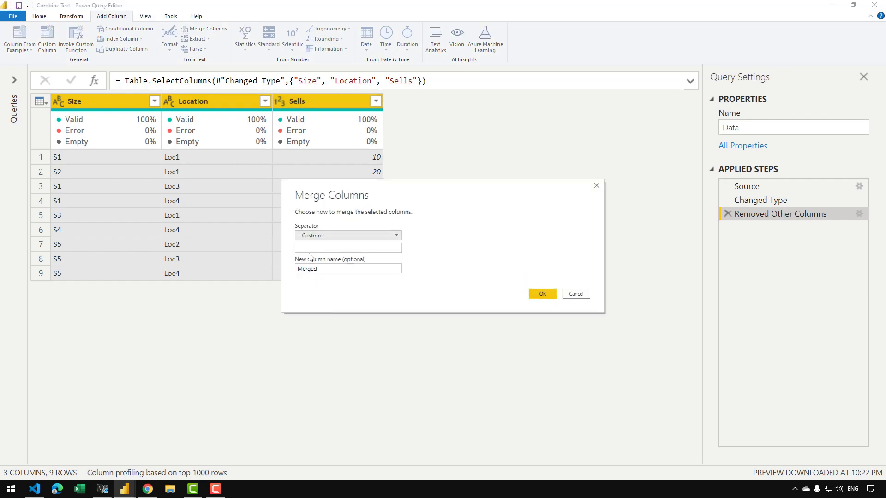
pyautogui.click(543, 293)
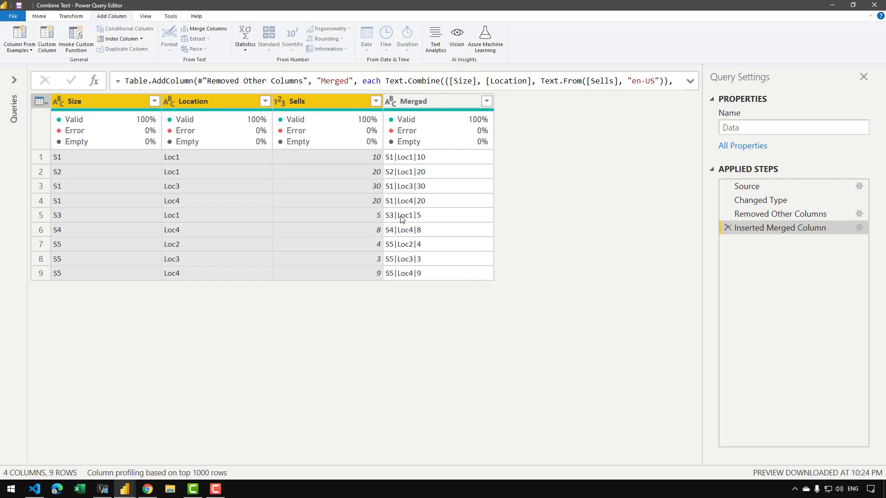
# Edit the Removed Other Columns step to also keep the Product name and Date columns.
pyautogui.click(770, 215)
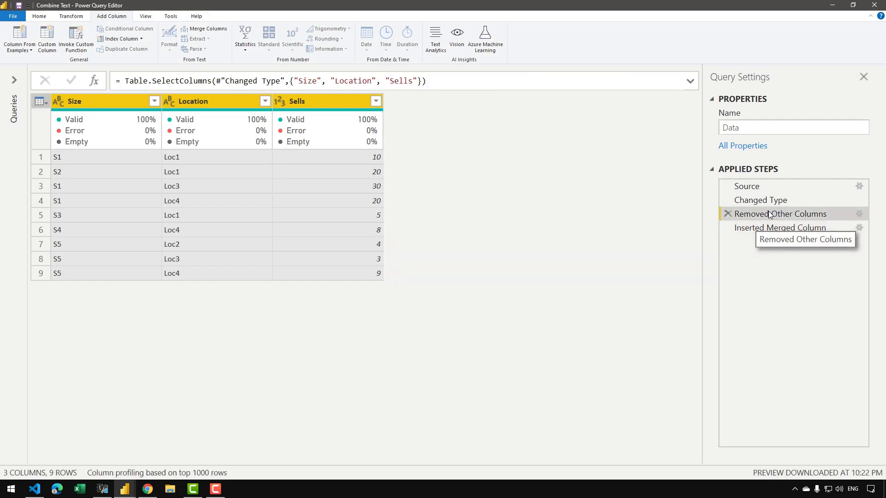
pyautogui.click(858, 214)
pyautogui.click(387, 195)
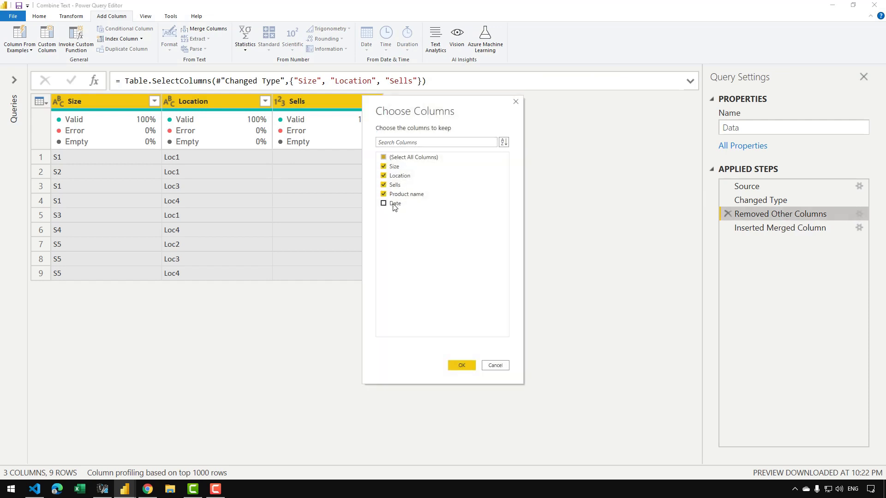
pyautogui.click(390, 204)
pyautogui.click(475, 362)
# Check in the Inserted Merged Column step whether the Merged column includes the newly kept columns.
pyautogui.click(778, 226)
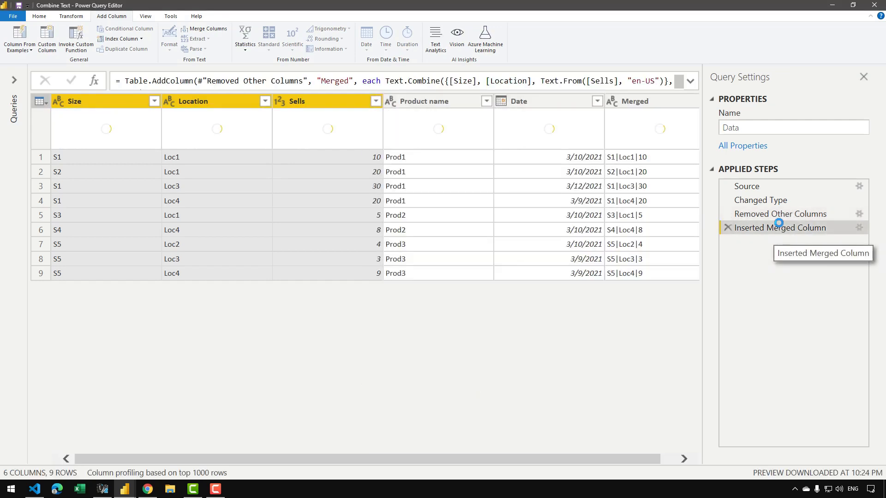
pyautogui.moveTo(507, 459); pyautogui.dragTo(593, 446)
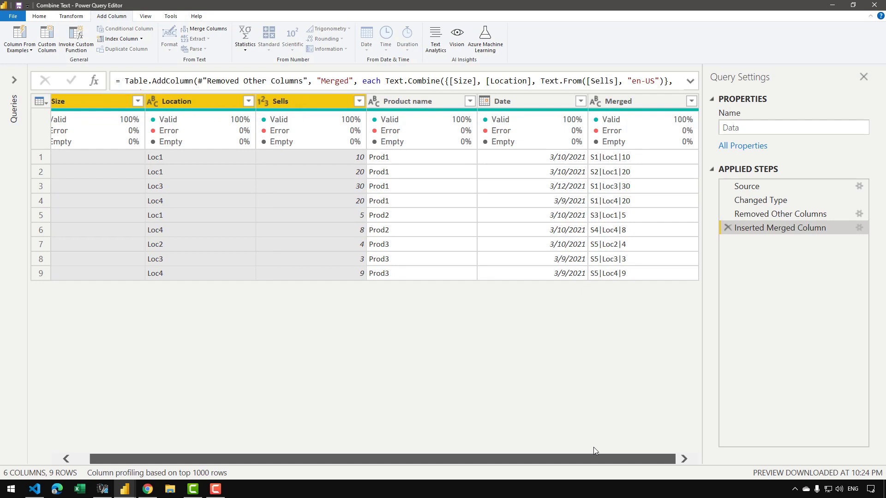
pyautogui.click(625, 100)
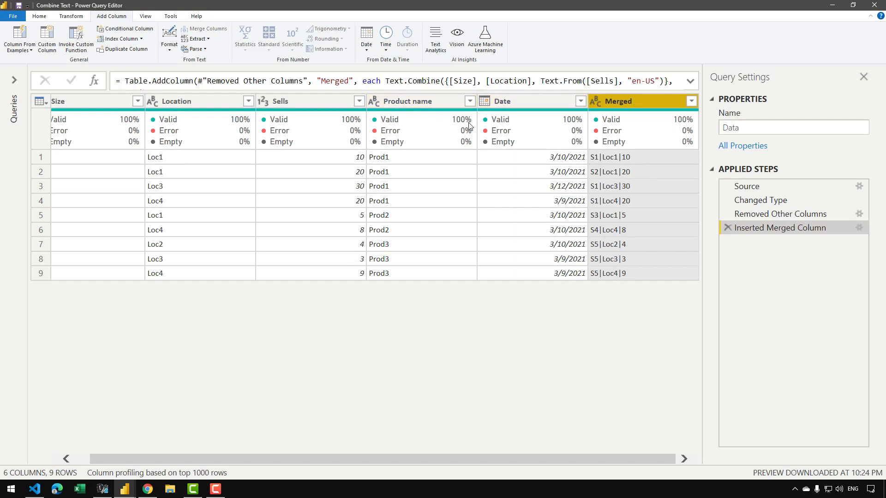
pyautogui.moveTo(469, 125)
pyautogui.moveTo(597, 125)
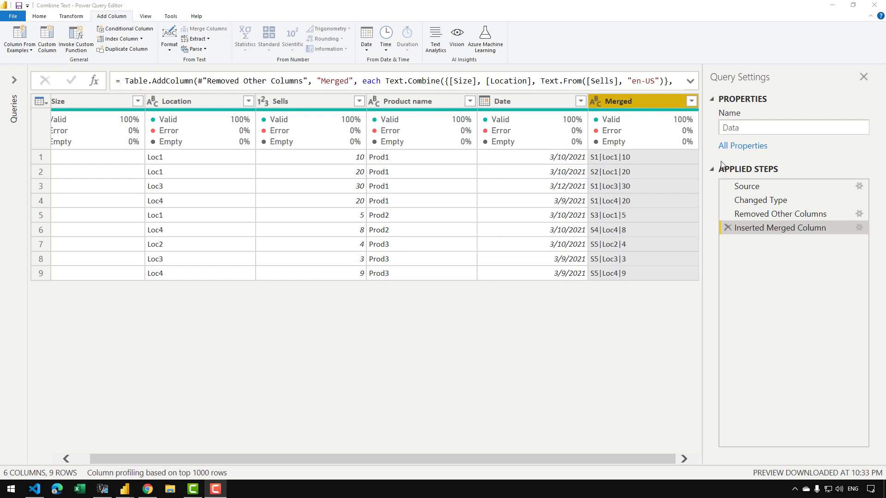
# Delete the Inserted Merged Column step and exclude Product name and Date from the kept columns in Removed Other Columns.
pyautogui.click(732, 230)
pyautogui.click(838, 212)
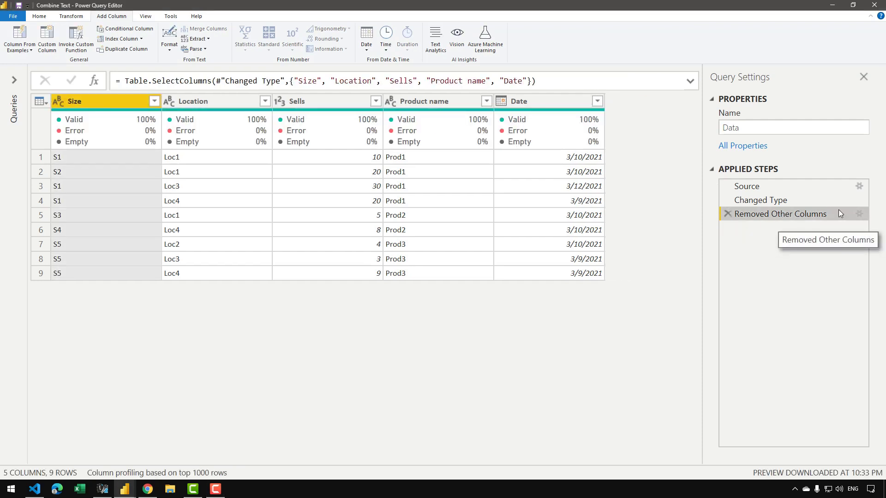
pyautogui.click(860, 213)
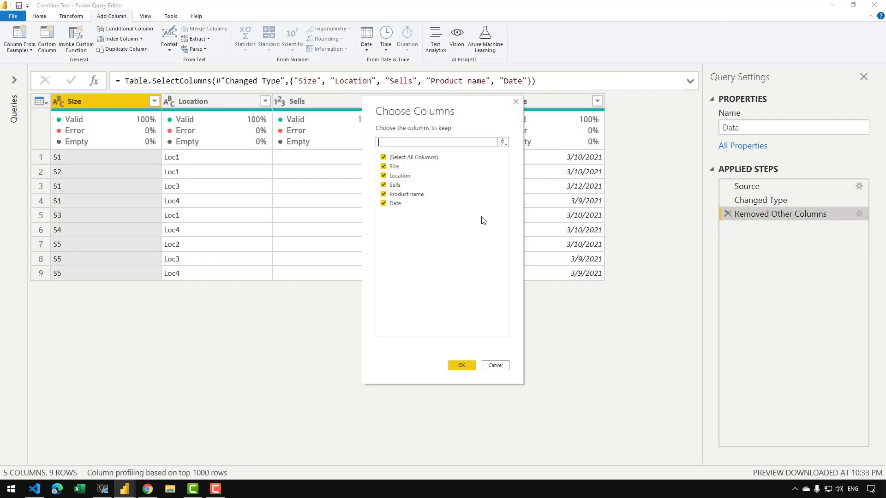
pyautogui.click(396, 203)
pyautogui.click(401, 194)
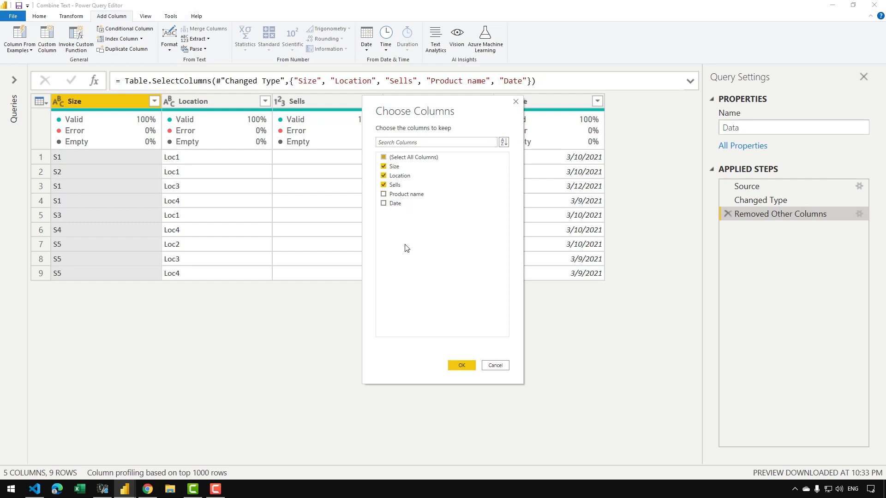
pyautogui.click(462, 362)
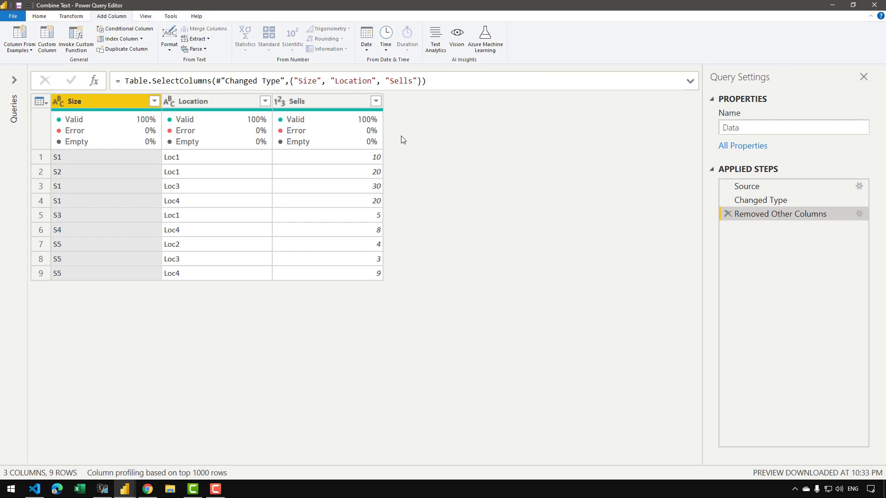
# Add a custom column named AllValues with the formula = _ to hold each row's full record.
pyautogui.click(353, 111)
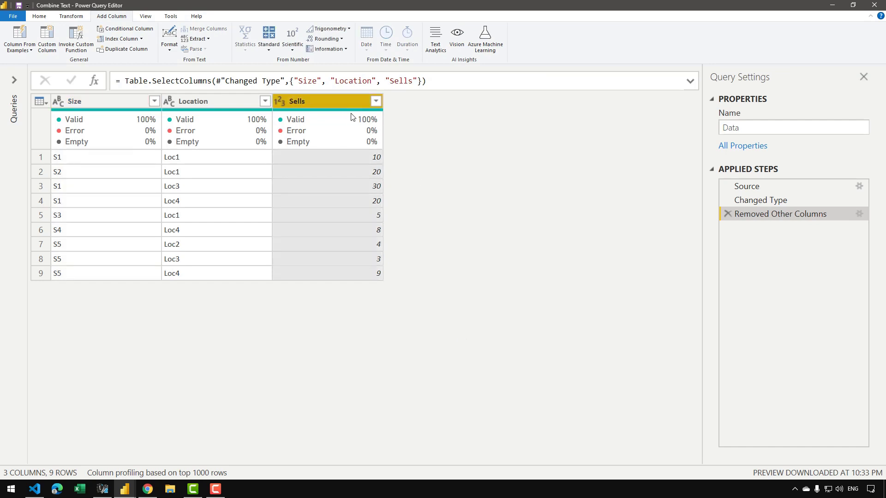
pyautogui.click(47, 39)
pyautogui.moveTo(421, 152); pyautogui.dragTo(524, 150)
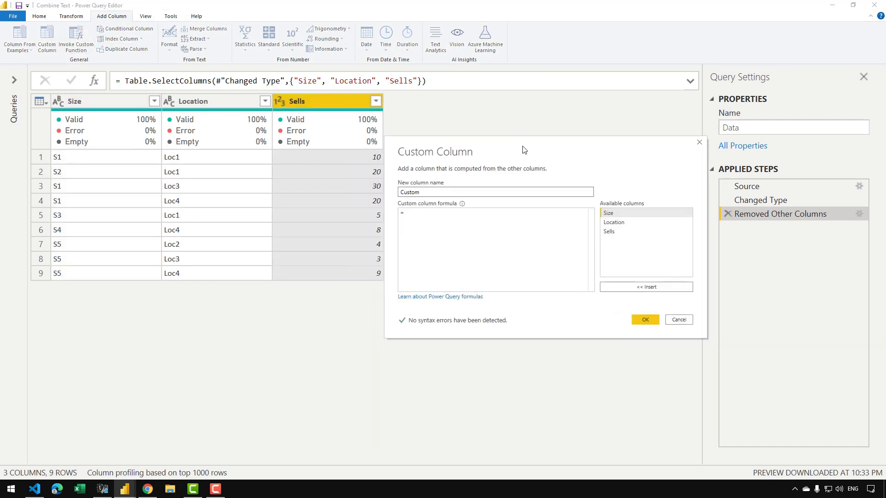
pyautogui.click(435, 193)
pyautogui.moveTo(415, 195); pyautogui.dragTo(396, 199)
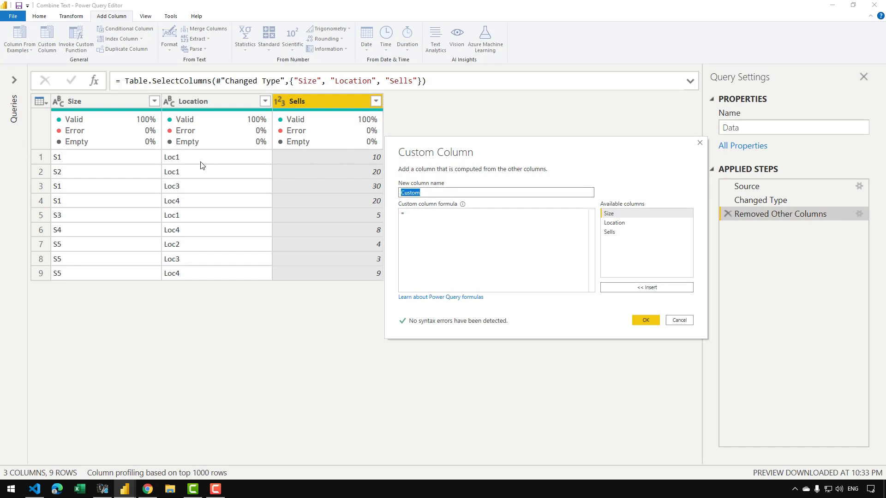
pyautogui.click(436, 224)
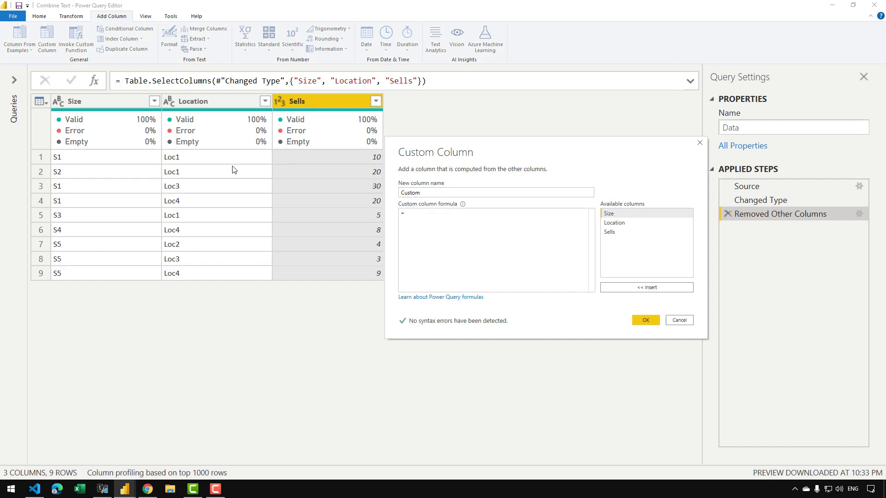
pyautogui.moveTo(426, 193); pyautogui.dragTo(389, 198)
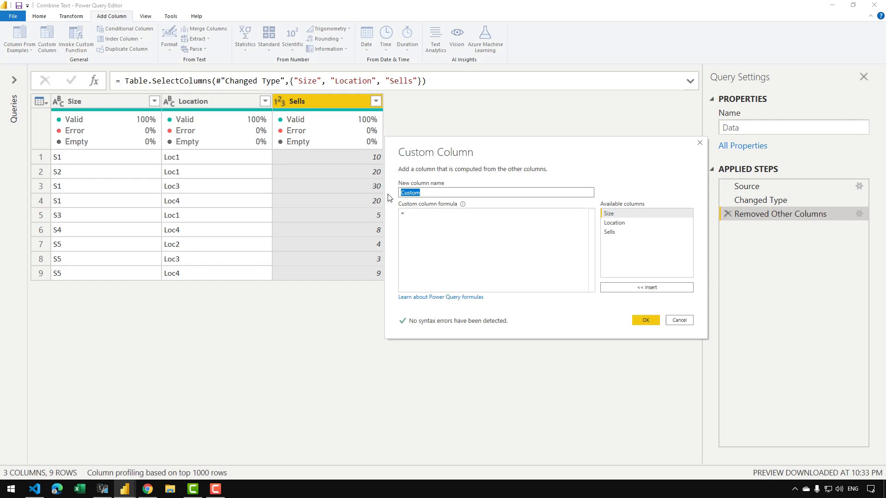
pyautogui.write('AllValues')
pyautogui.press('Tab')
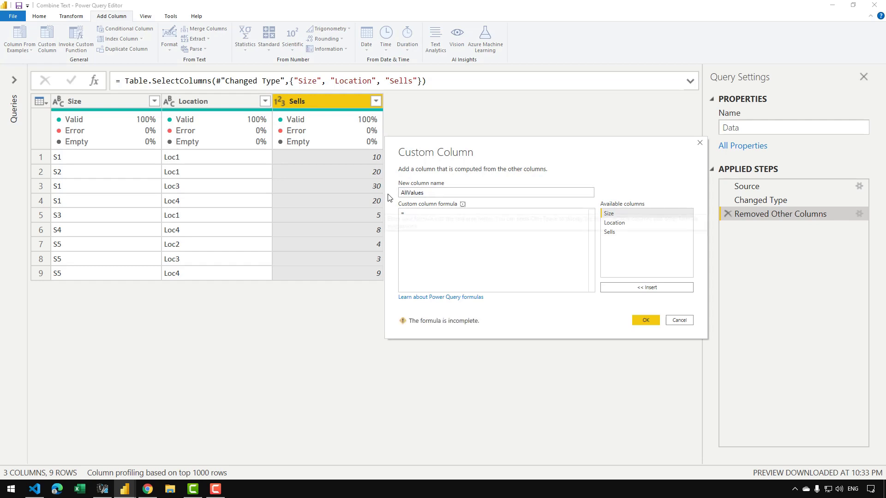
pyautogui.click(447, 233)
pyautogui.write('_')
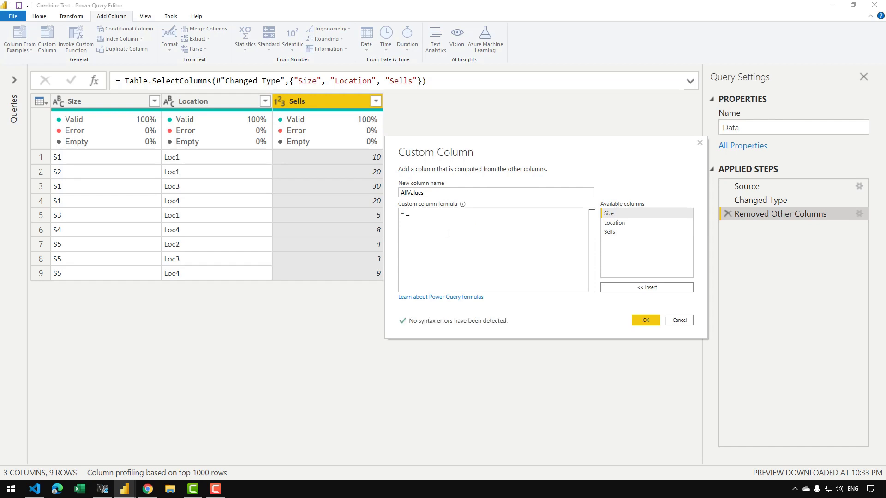
pyautogui.click(644, 319)
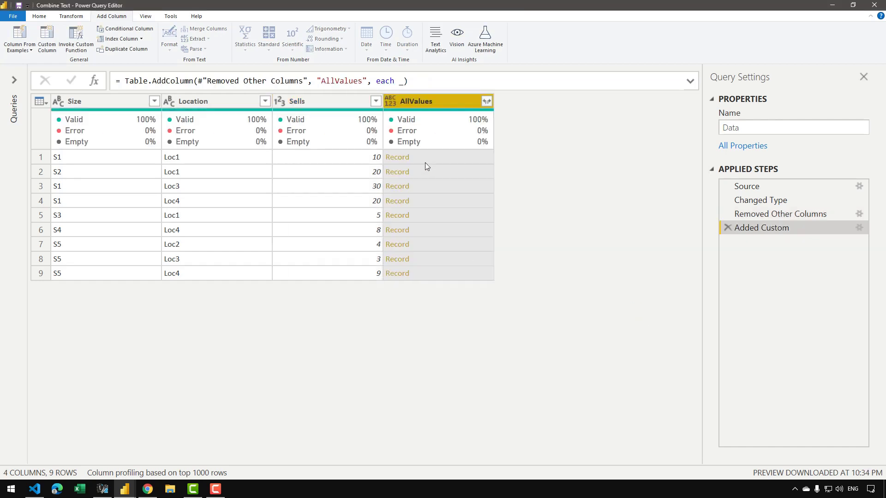
# Preview the records stored in the first two rows of the AllValues column.
pyautogui.click(439, 159)
pyautogui.moveTo(240, 385); pyautogui.dragTo(202, 295)
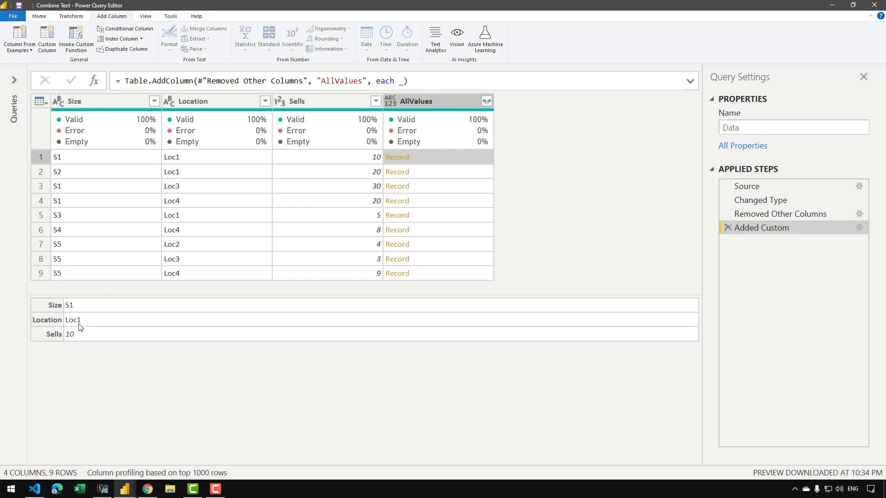
pyautogui.click(429, 173)
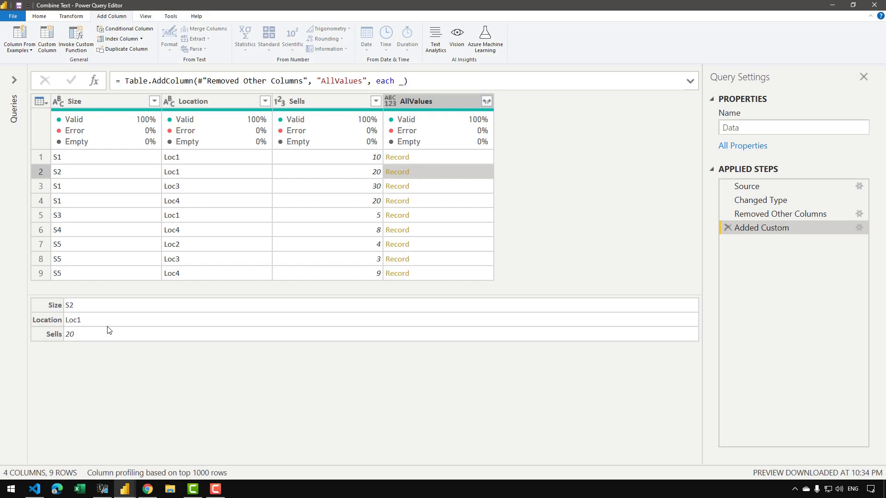
# Add a custom column named CombinedValues with the formula = Text.Combine([AllValues]).
pyautogui.moveTo(431, 138)
pyautogui.click(48, 41)
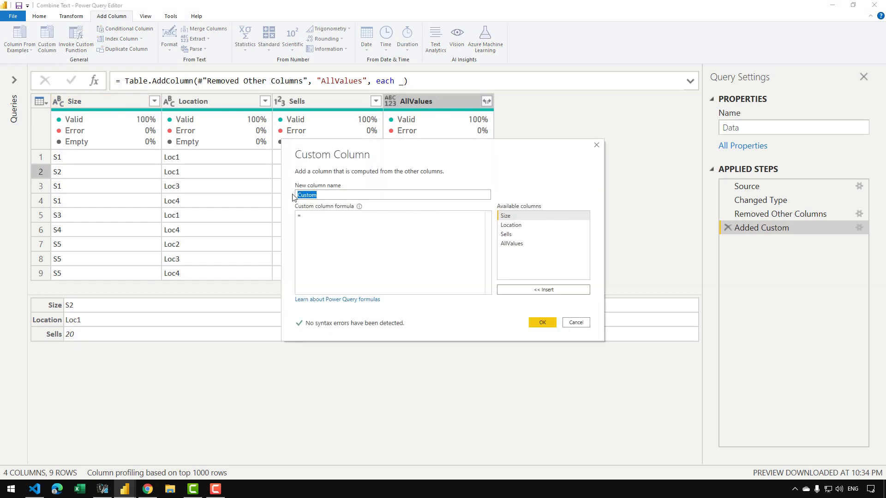
pyautogui.write('C')
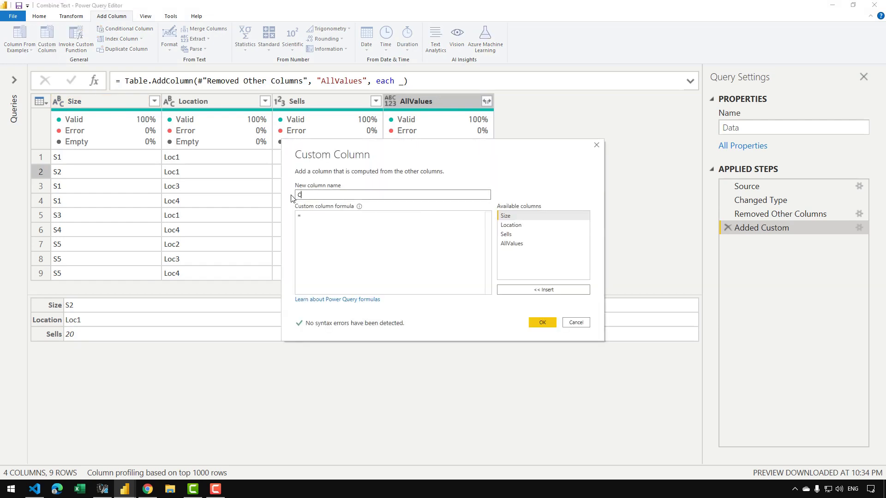
pyautogui.write('ombinedValues')
pyautogui.click(324, 224)
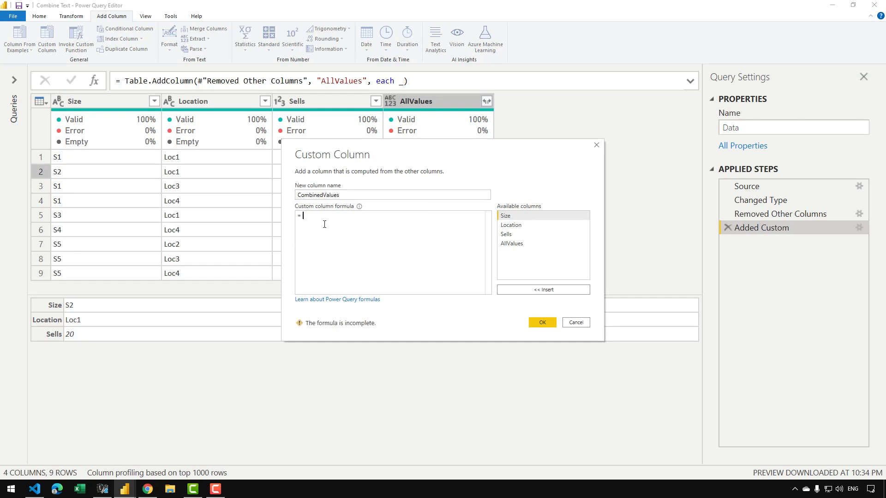
pyautogui.write('Text.C')
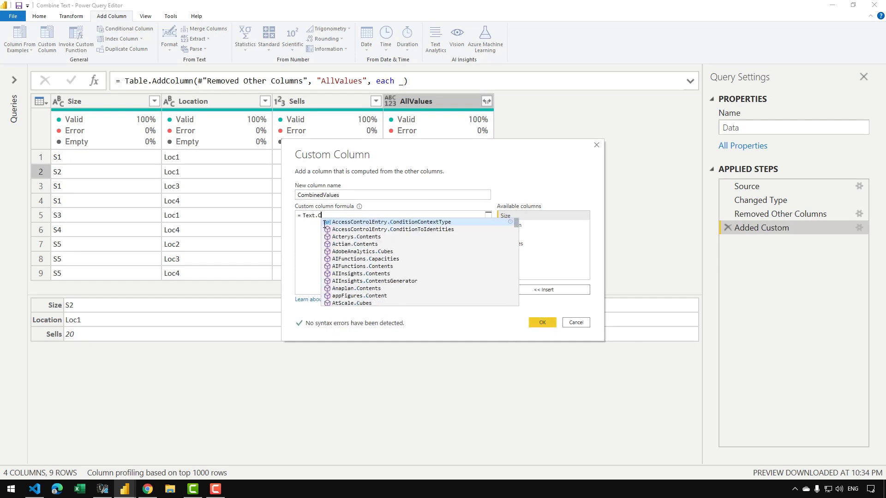
pyautogui.write('ombine(')
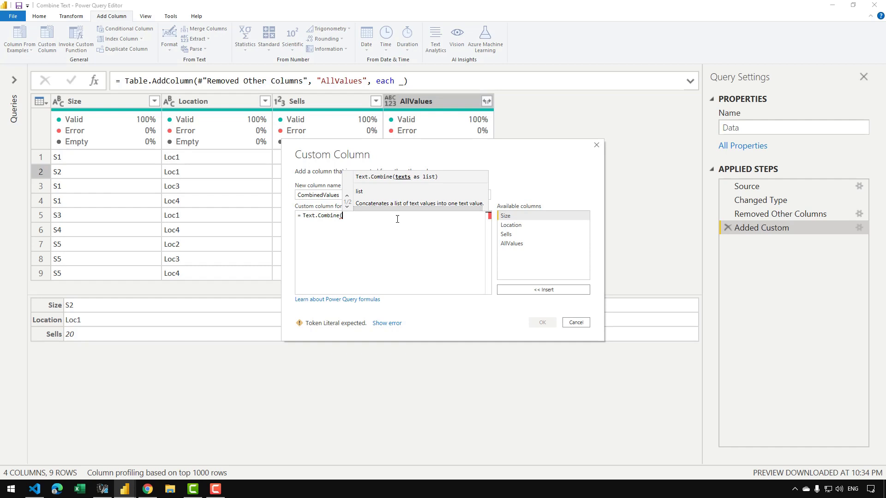
pyautogui.doubleClick(512, 243)
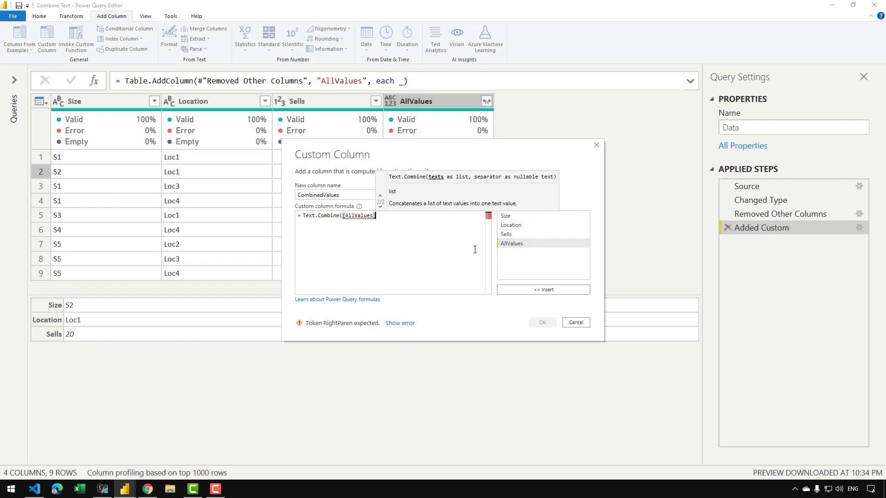
pyautogui.write(')')
pyautogui.click(535, 317)
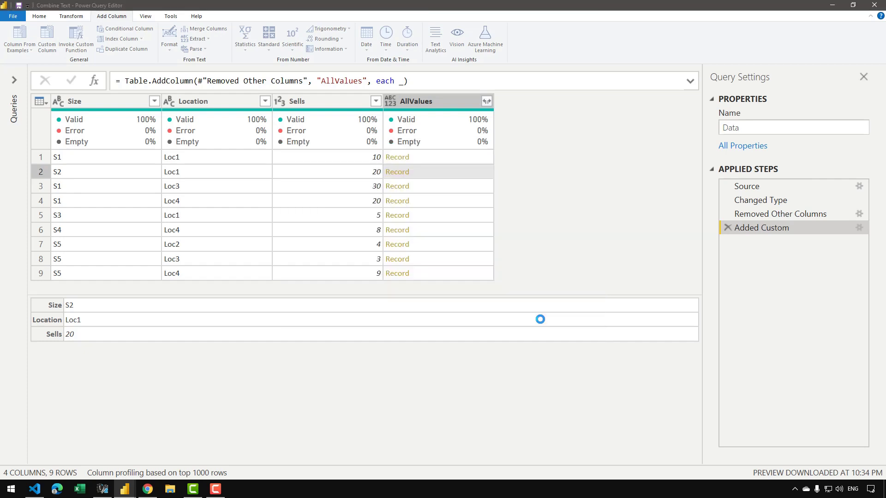
# Inspect the first-row error in CombinedValues and the matching AllValues record, and return to the Added Custom step.
pyautogui.click(532, 162)
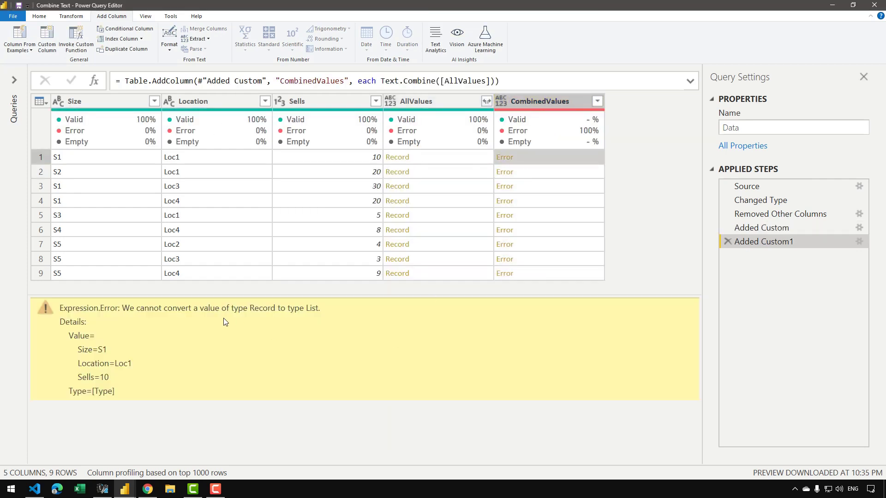
pyautogui.doubleClick(266, 310)
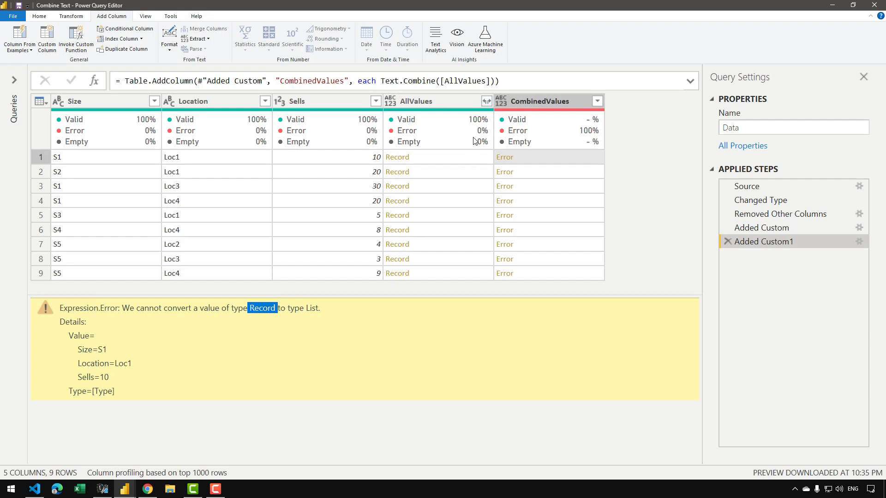
pyautogui.click(450, 157)
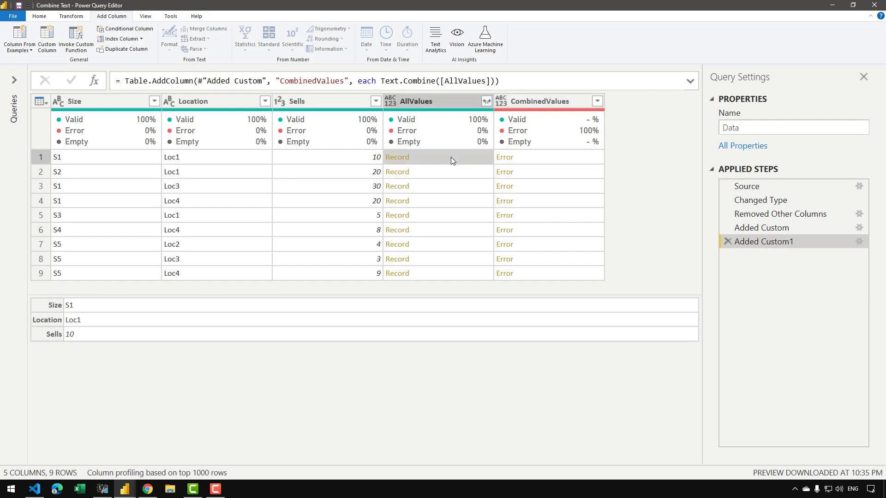
pyautogui.click(775, 227)
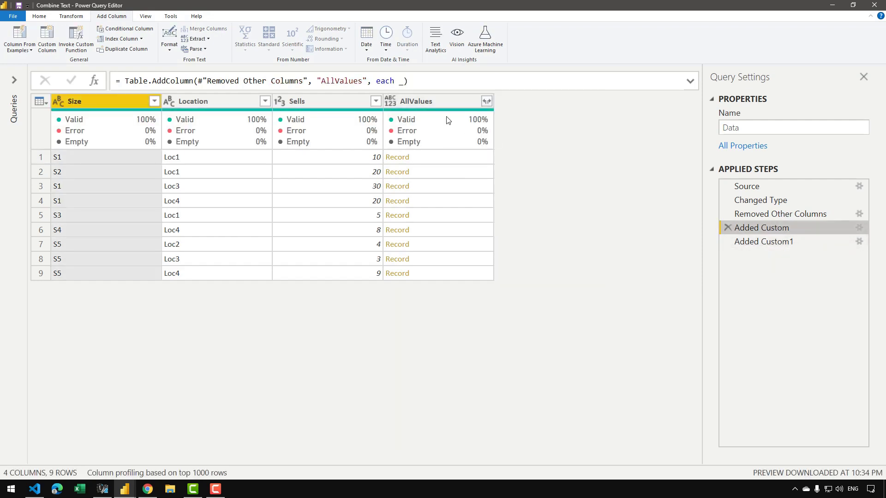
# Insert a custom column named ToList after the Added Custom step, with the formula = Record.ToList([AllValues]).
pyautogui.click(53, 35)
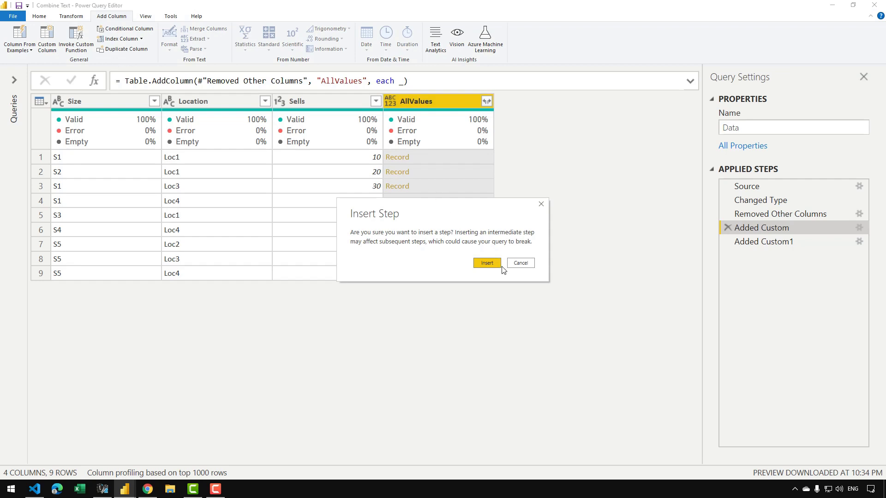
pyautogui.click(487, 263)
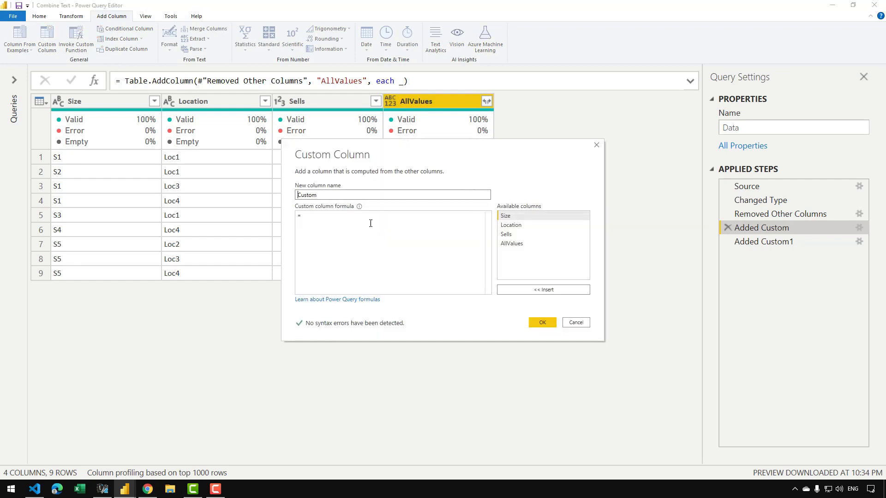
pyautogui.write('ToList')
pyautogui.click(343, 229)
pyautogui.write('Re')
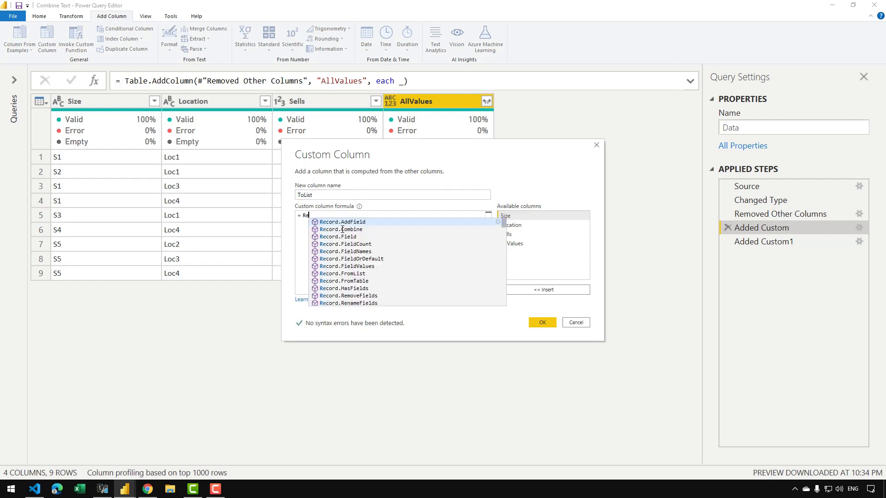
pyautogui.write('cord.ToLis')
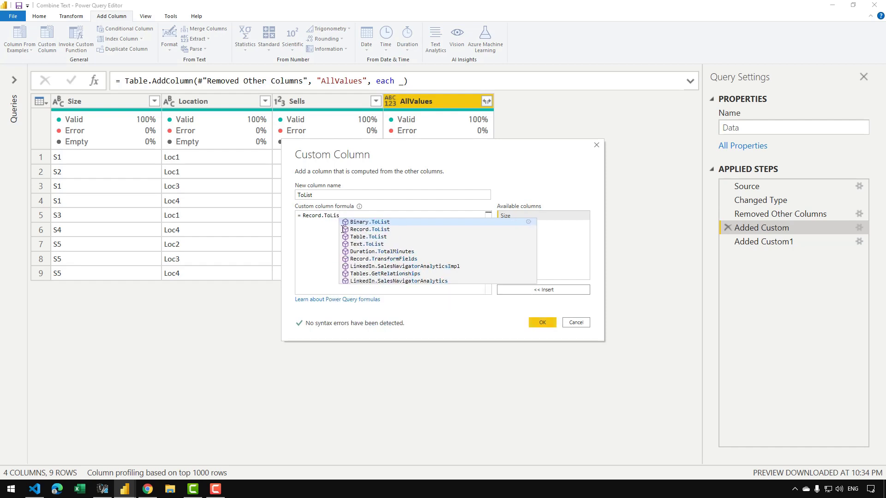
pyautogui.write('t(')
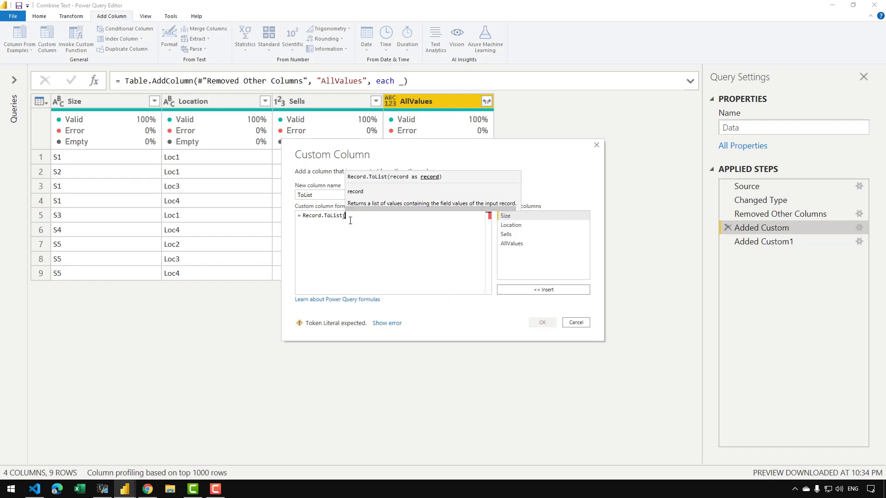
pyautogui.doubleClick(511, 243)
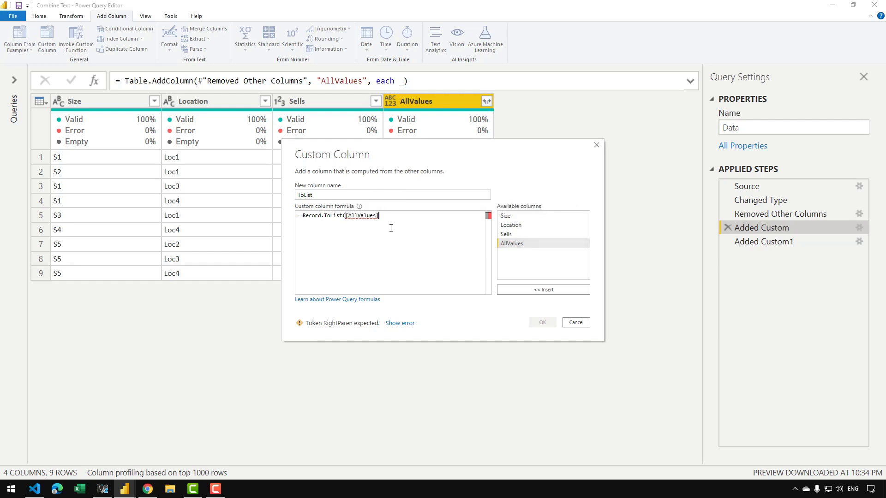
pyautogui.write(')')
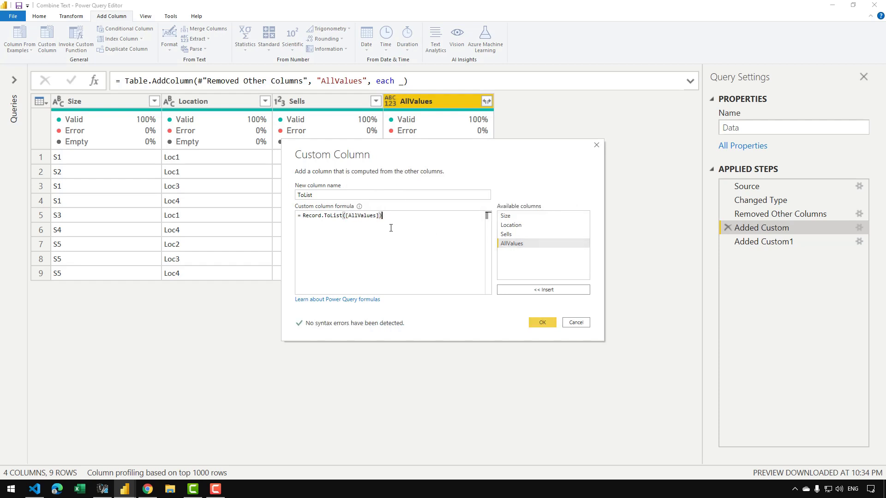
pyautogui.click(537, 322)
# Compare the first row's ToList list with its Size, Location and Sells values and its AllValues record.
pyautogui.click(524, 159)
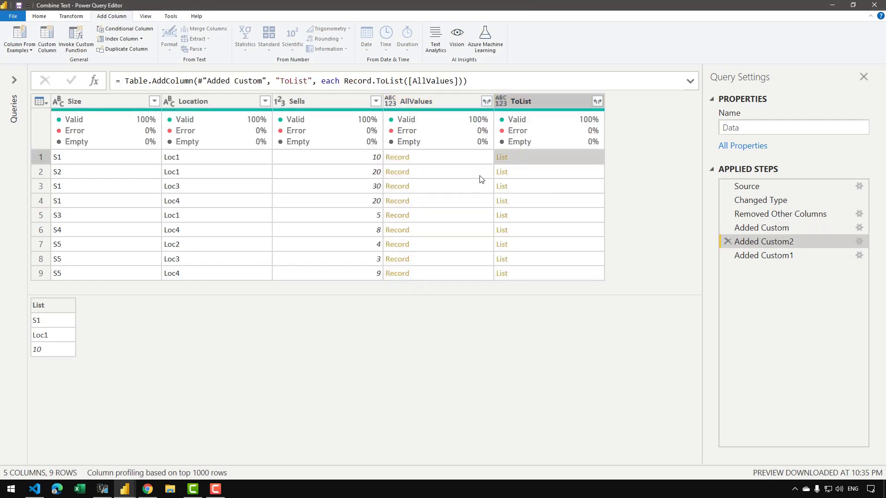
pyautogui.click(96, 158)
pyautogui.click(174, 149)
pyautogui.click(318, 151)
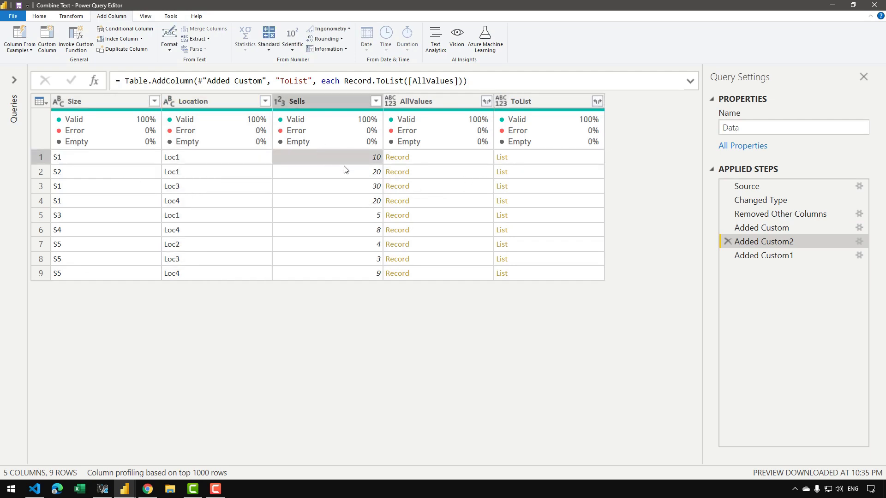
pyautogui.click(454, 158)
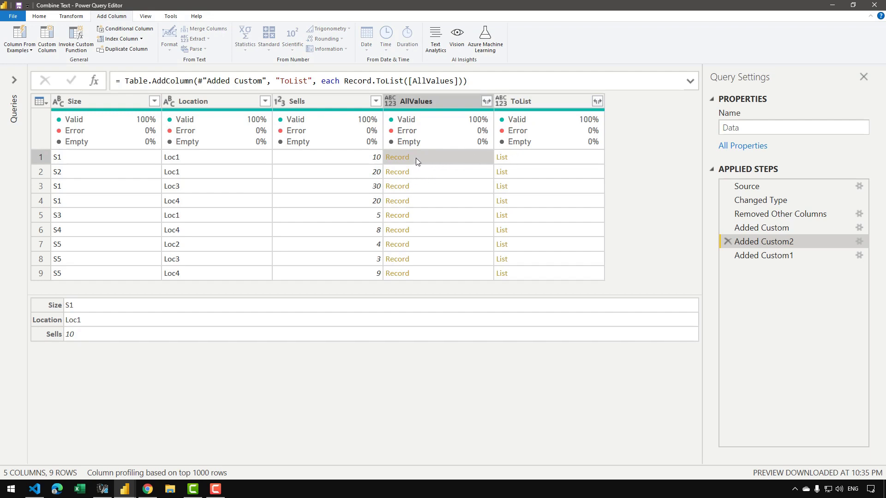
pyautogui.click(546, 157)
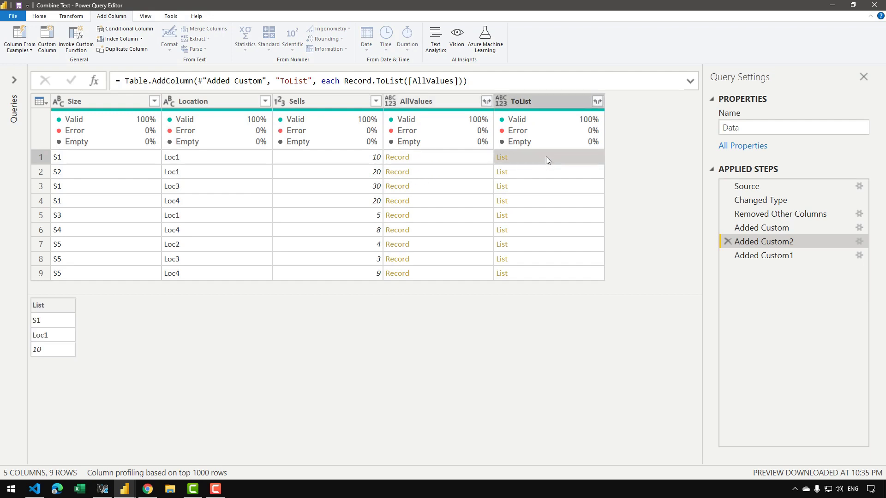
# Edit the Added Custom1 step's formula so CombinedValues uses Text.Combine([ToList]).
pyautogui.click(789, 257)
pyautogui.click(664, 103)
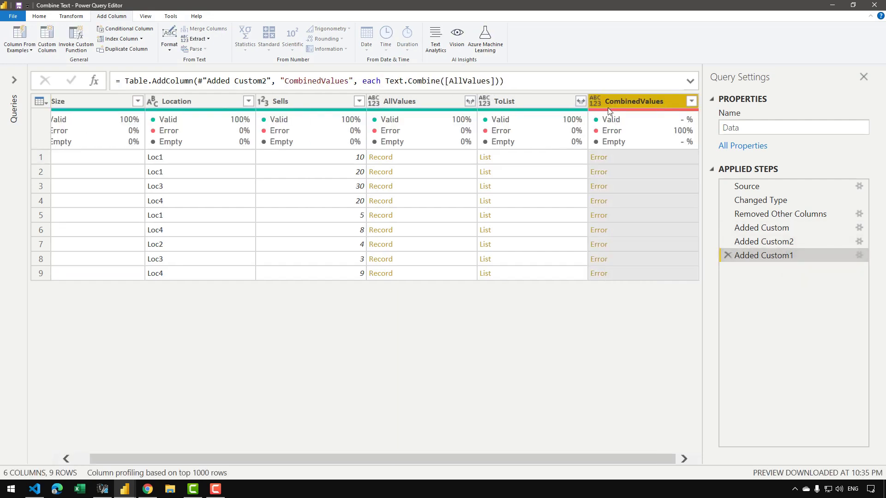
pyautogui.doubleClick(460, 81)
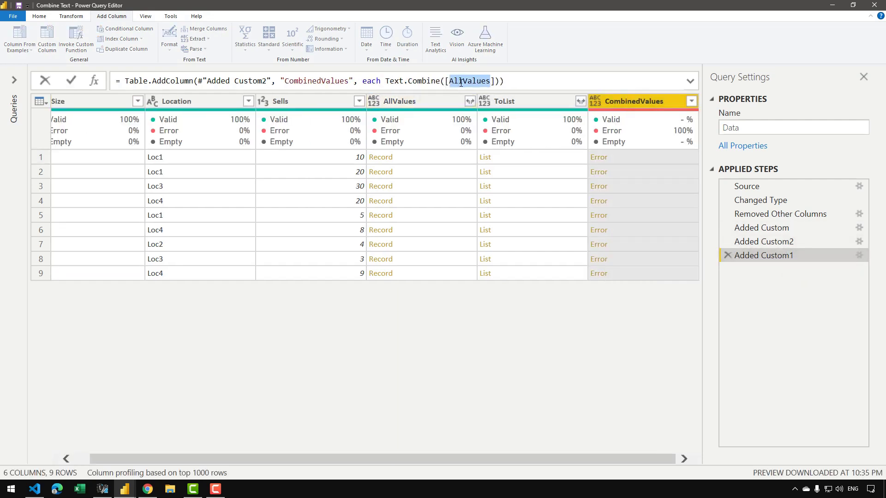
pyautogui.write('ToList')
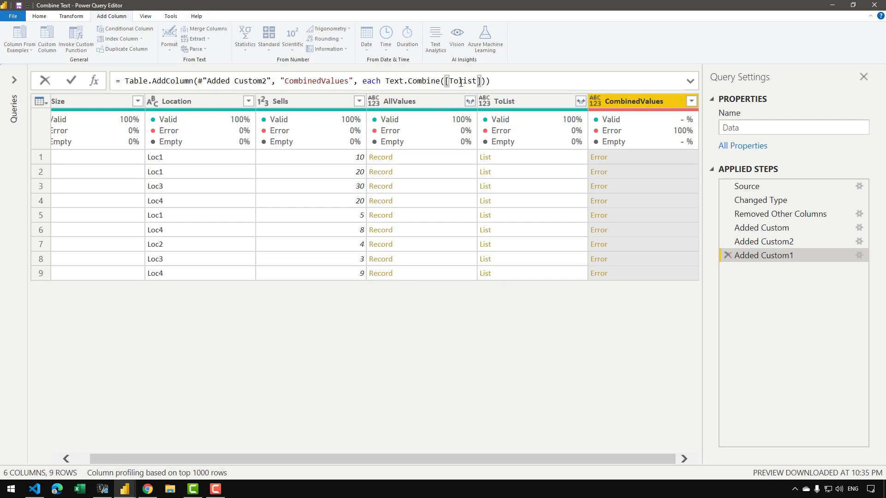
pyautogui.press('Left')
pyautogui.press('Left')
pyautogui.press('Left')
pyautogui.press('BackSpace')
pyautogui.write('L:')
pyautogui.press('Return')
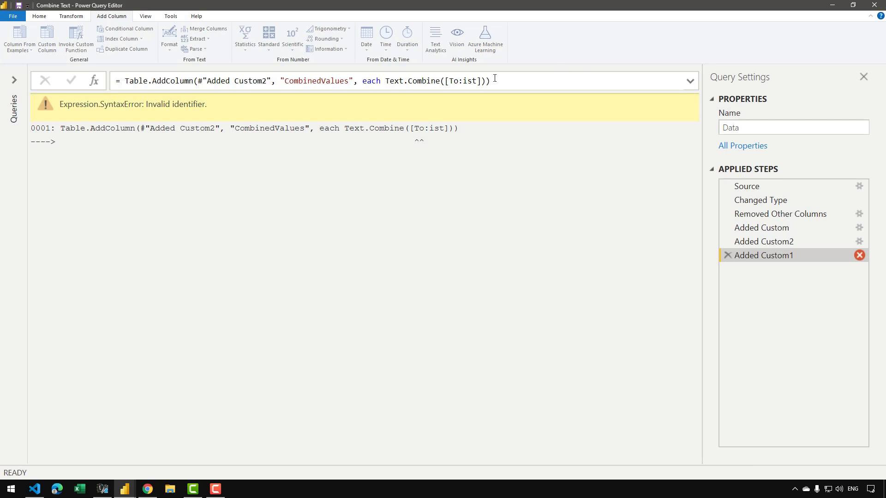
pyautogui.click(468, 81)
pyautogui.press('BackSpace')
pyautogui.press('BackSpace')
pyautogui.write('Li')
pyautogui.press('Return')
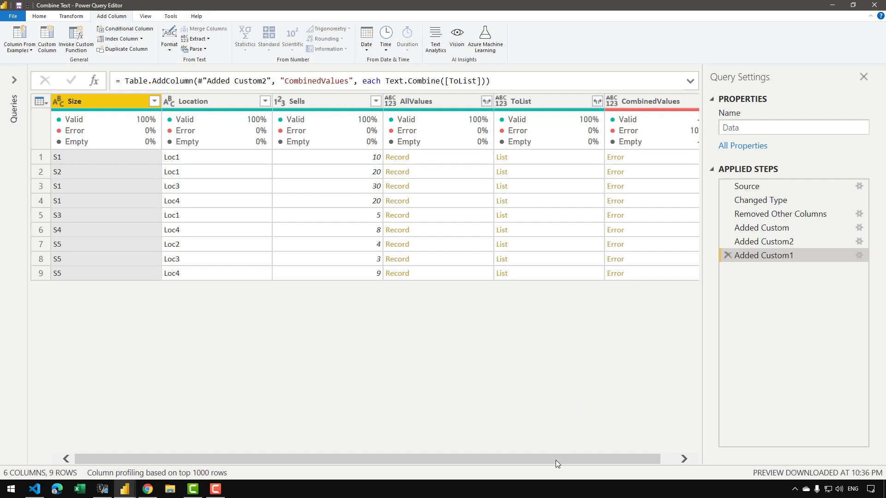
# Inspect the first-row error in CombinedValues and check the data types of the Size, Location and Sells columns.
pyautogui.moveTo(556, 461); pyautogui.dragTo(582, 461)
pyautogui.click(648, 166)
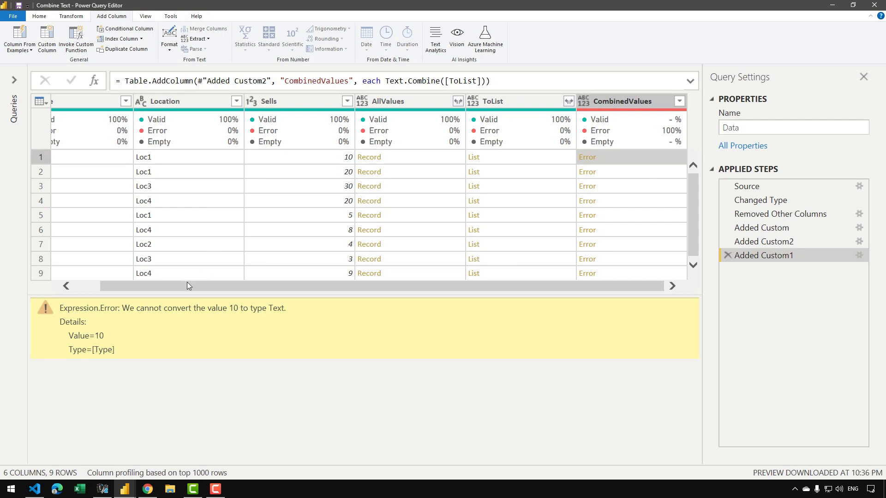
pyautogui.moveTo(186, 286); pyautogui.dragTo(144, 289)
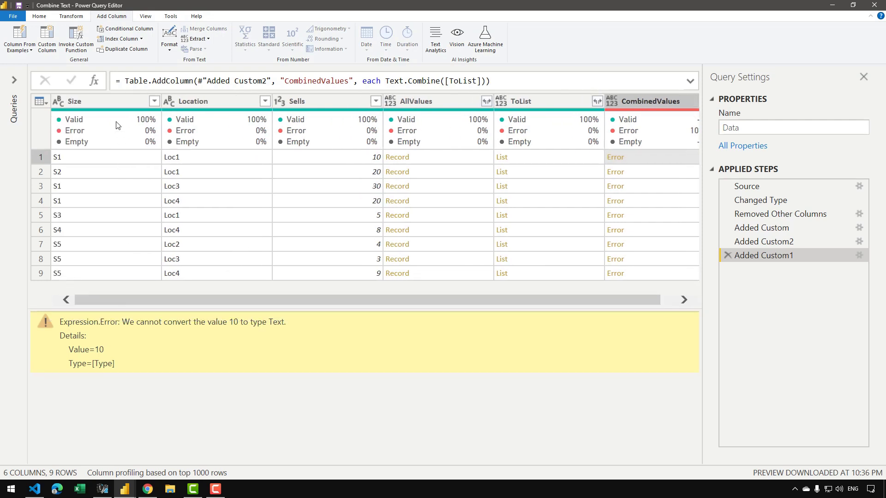
pyautogui.click(115, 101)
pyautogui.click(197, 101)
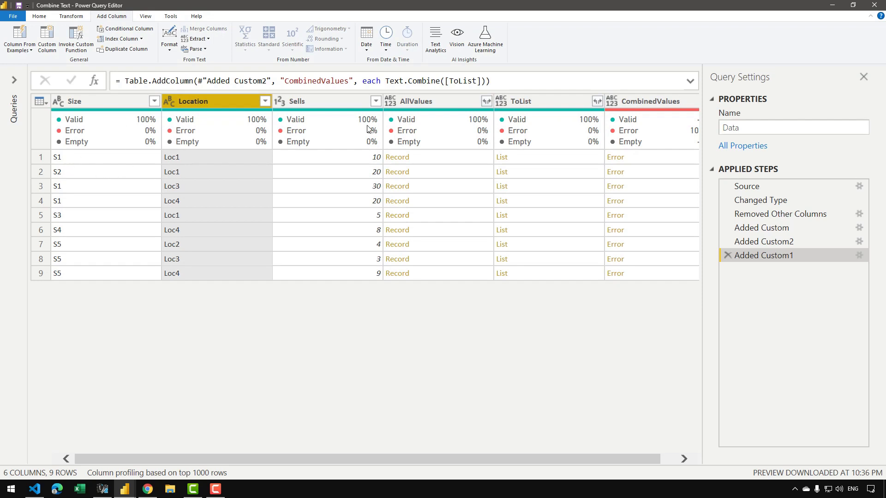
pyautogui.click(333, 102)
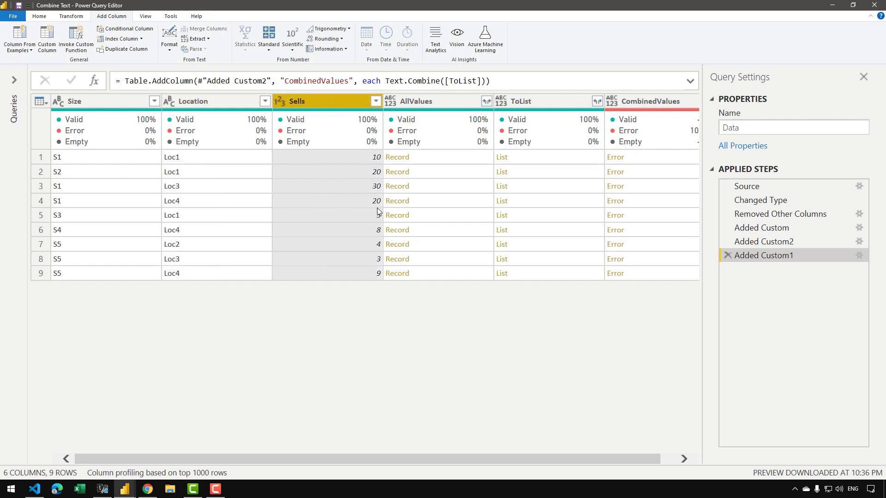
# Recheck the first-row CombinedValues error against the items in the matching ToList list.
pyautogui.moveTo(530, 460); pyautogui.dragTo(599, 456)
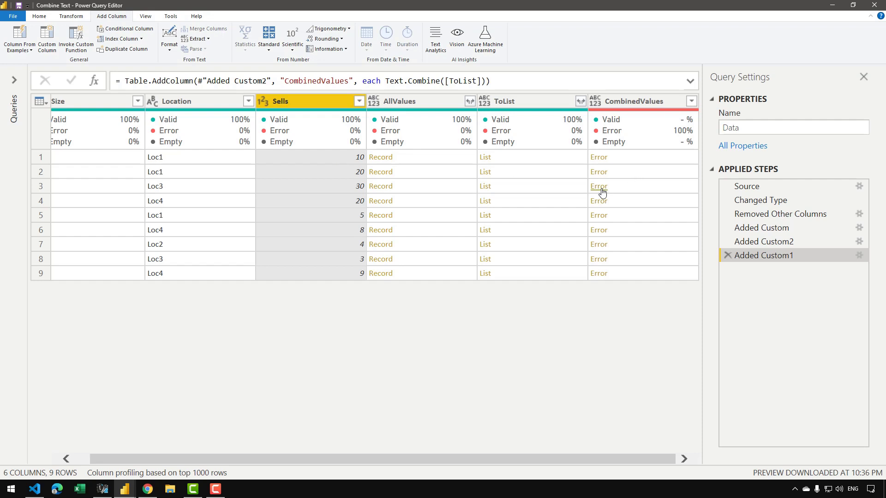
pyautogui.click(623, 159)
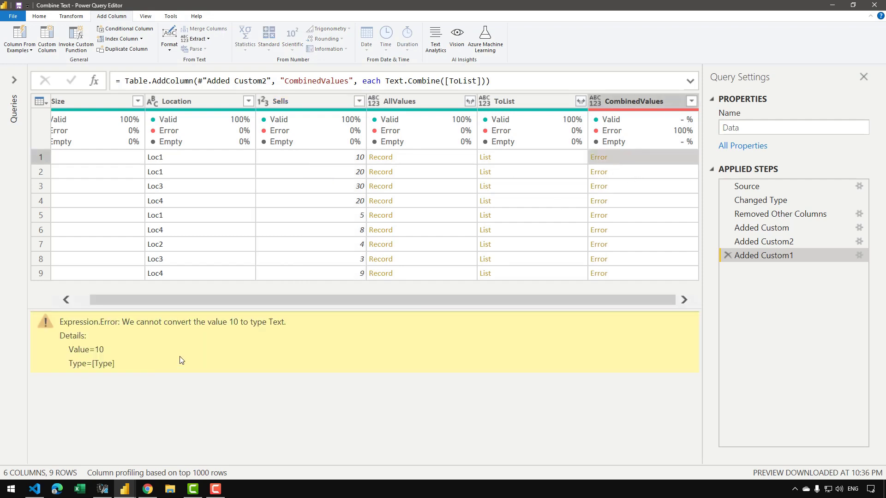
pyautogui.click(503, 159)
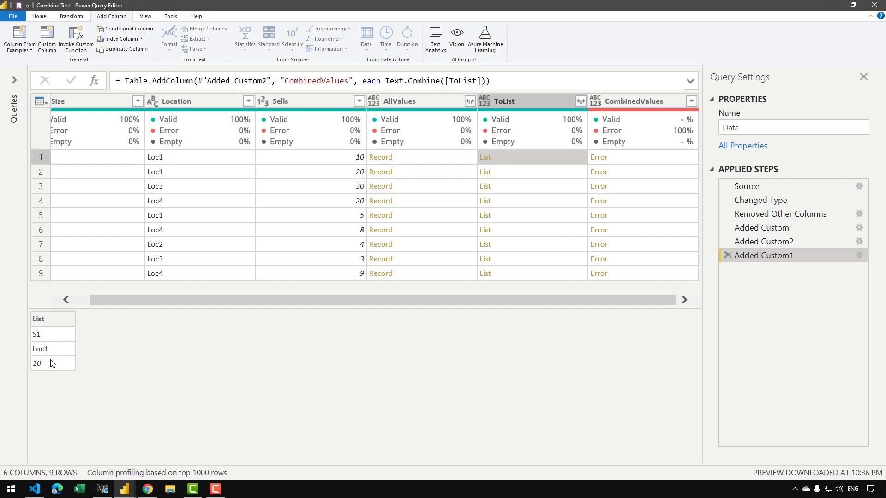
# Insert a custom column after the Added Custom2 step and name it ToText.
pyautogui.click(773, 244)
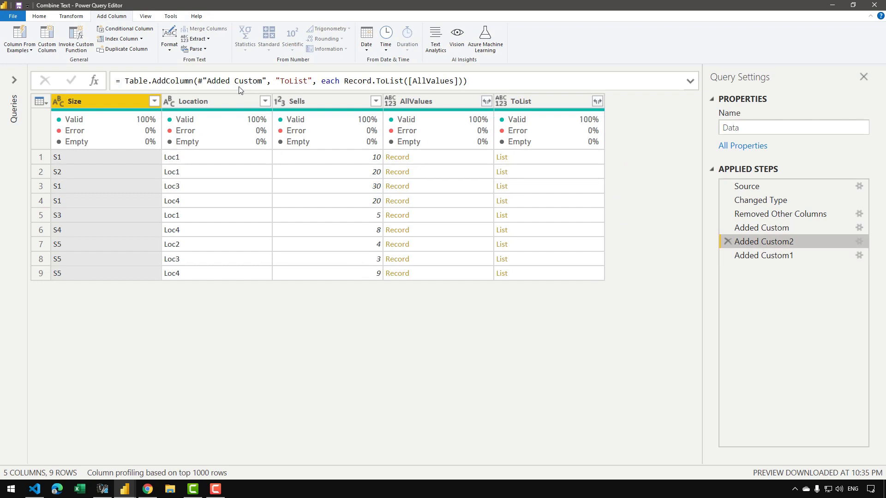
pyautogui.click(46, 39)
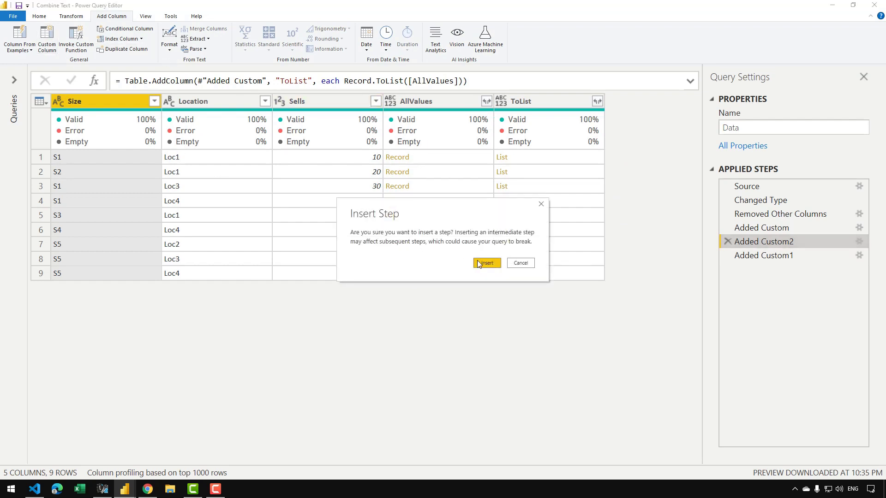
pyautogui.click(475, 262)
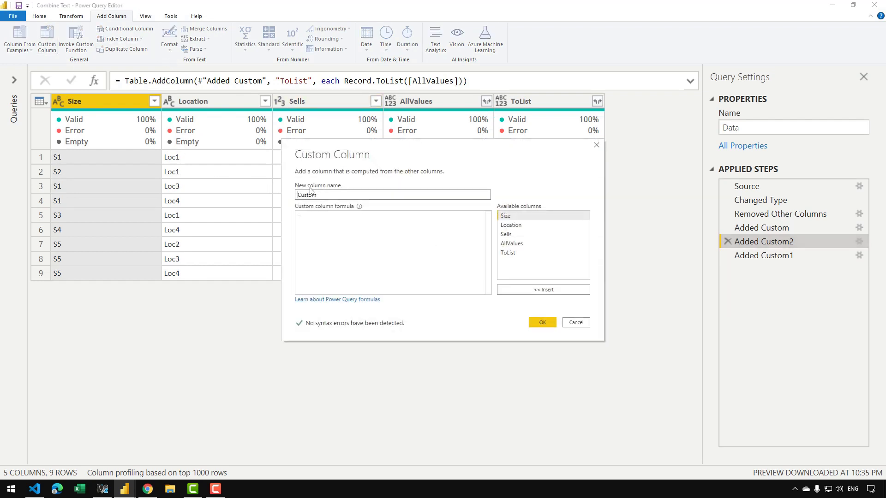
pyautogui.doubleClick(305, 196)
pyautogui.write('ToText')
pyautogui.click(322, 225)
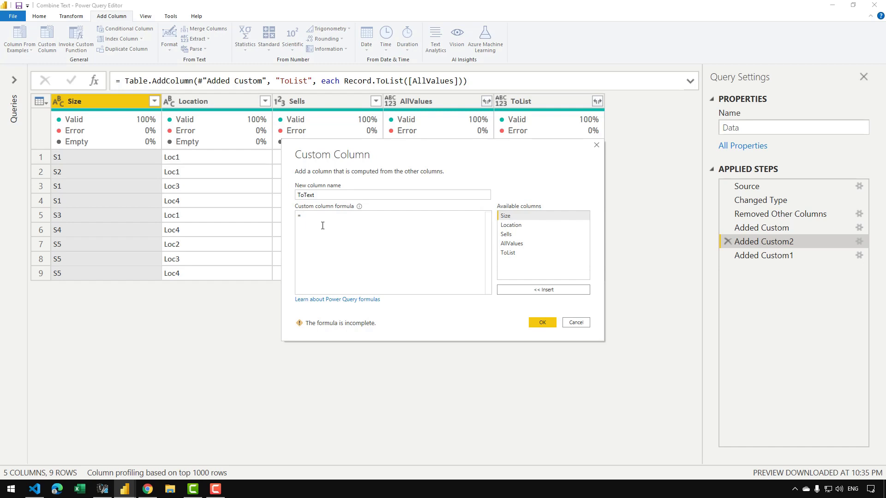
# Give the ToText column the formula List.Transform(ToList, each Text.From(_)) and create it.
pyautogui.write('List.')
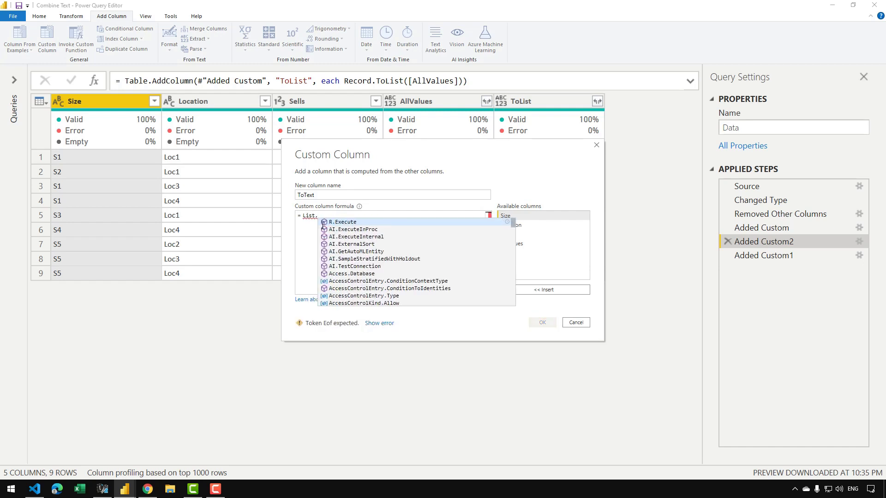
pyautogui.write('Tranfor')
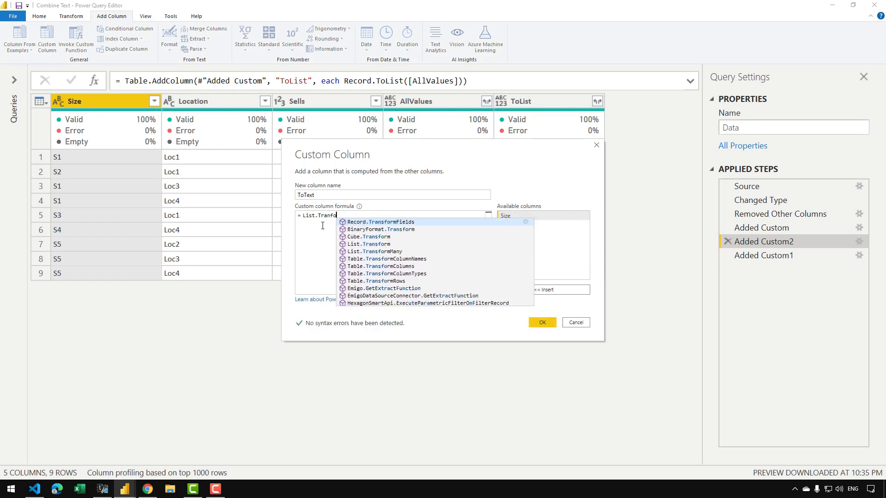
pyautogui.press('BackSpace')
pyautogui.press('BackSpace')
pyautogui.press('BackSpace')
pyautogui.write('sfopr')
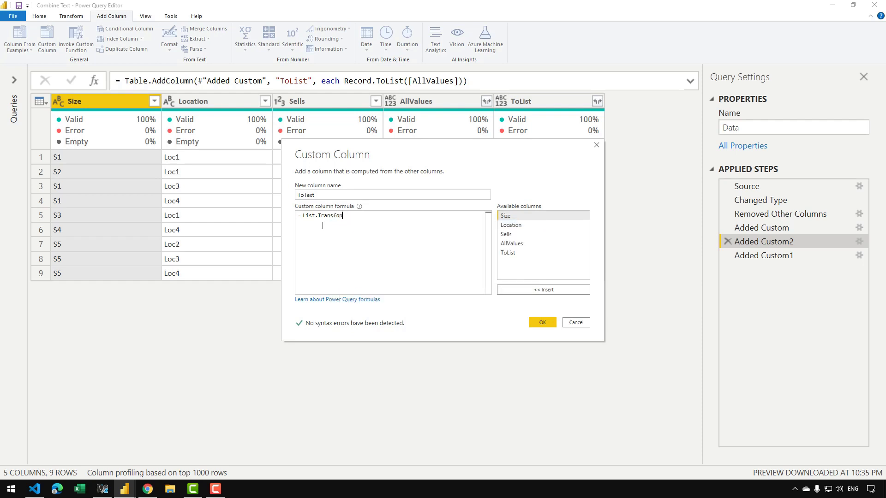
pyautogui.press('BackSpace')
pyautogui.write('rm')
pyautogui.press('BackSpace')
pyautogui.write('(')
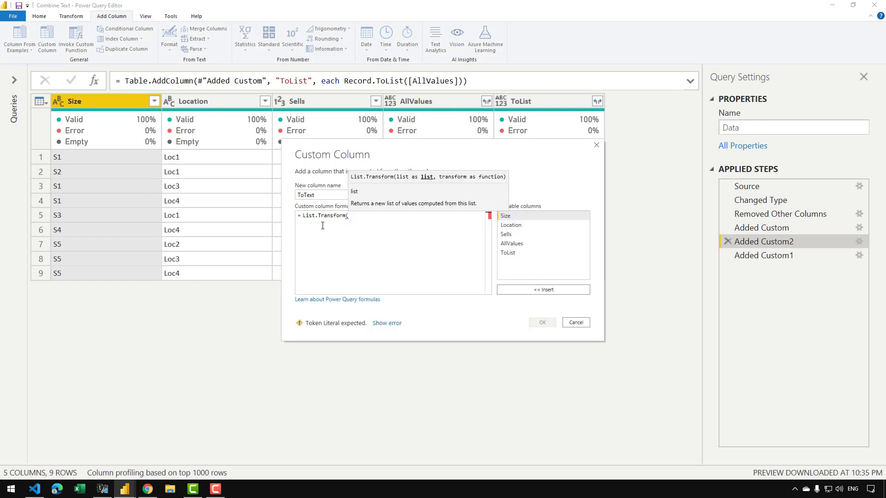
pyautogui.write('ToList,')
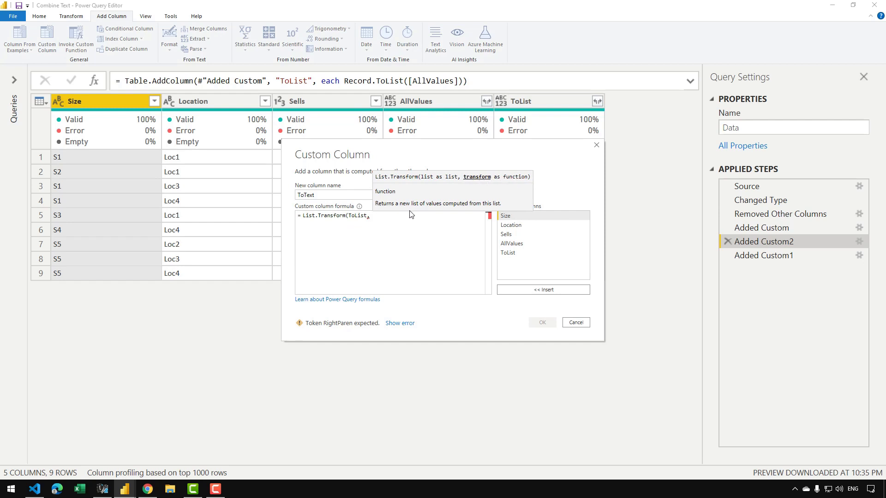
pyautogui.write('eac')
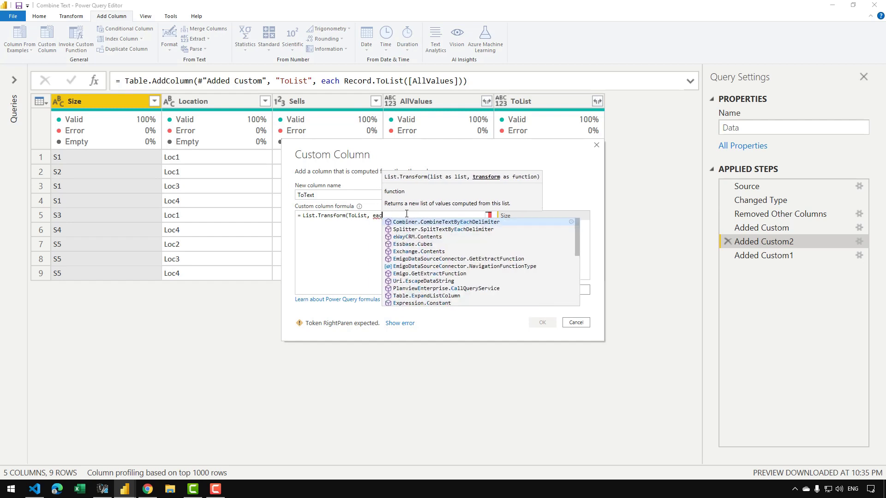
pyautogui.write('h Text.')
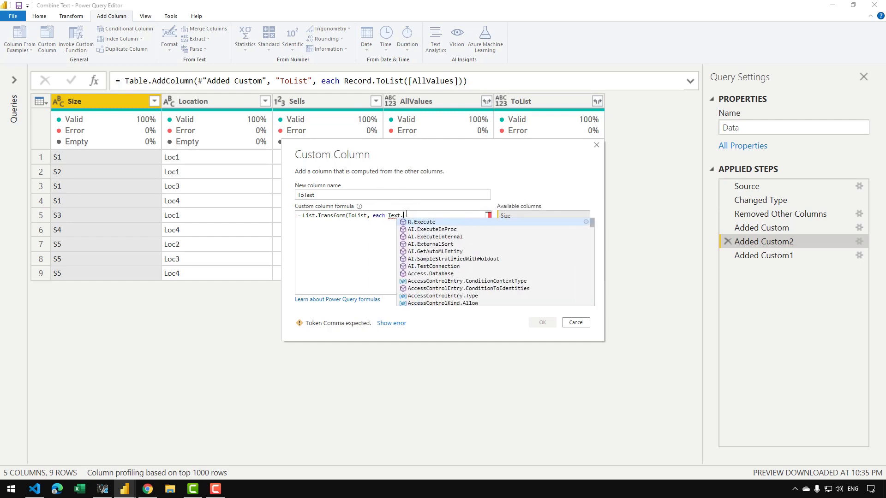
pyautogui.write('From(_')
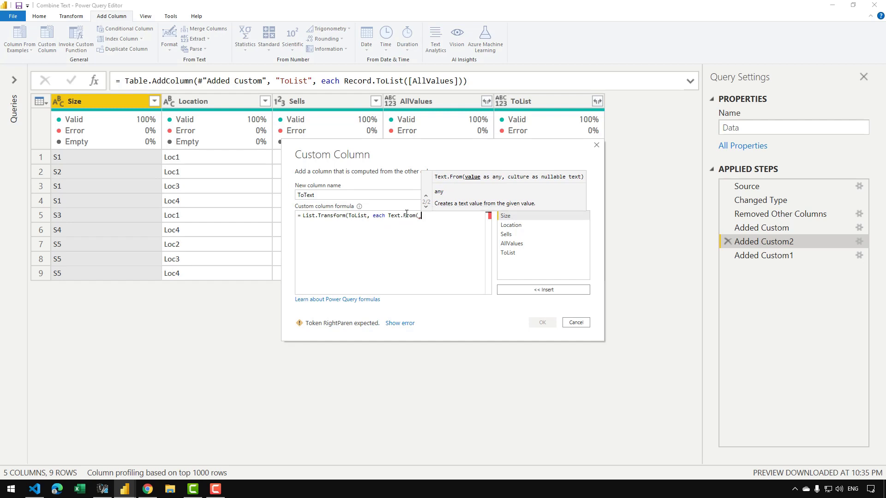
pyautogui.write('))')
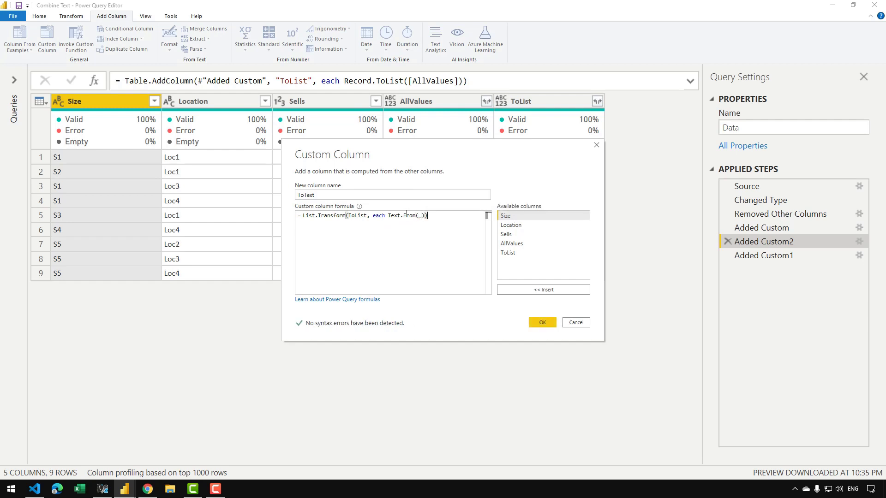
pyautogui.click(542, 323)
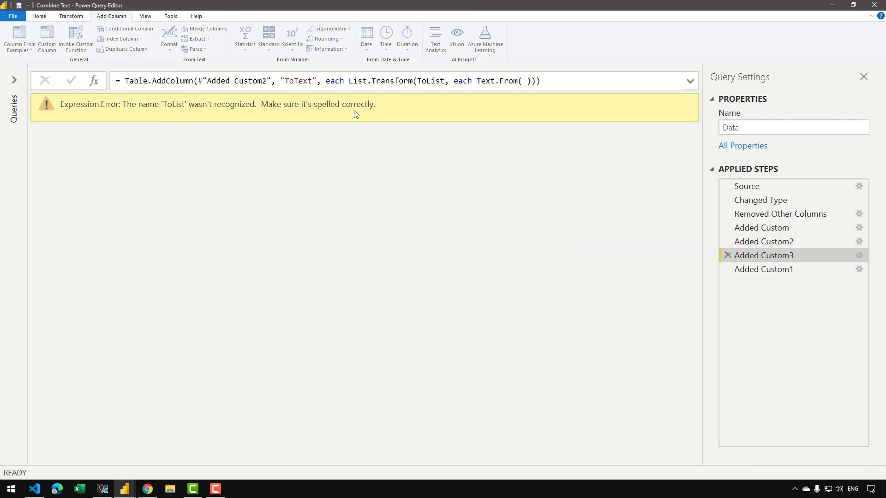
# Go back to the Added Custom2 step and preview the lists in the first rows of ToList.
pyautogui.click(762, 243)
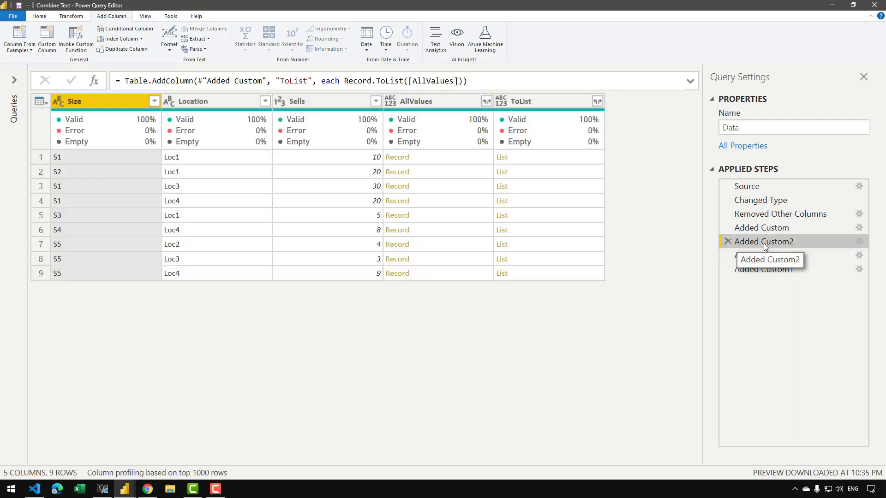
pyautogui.click(552, 166)
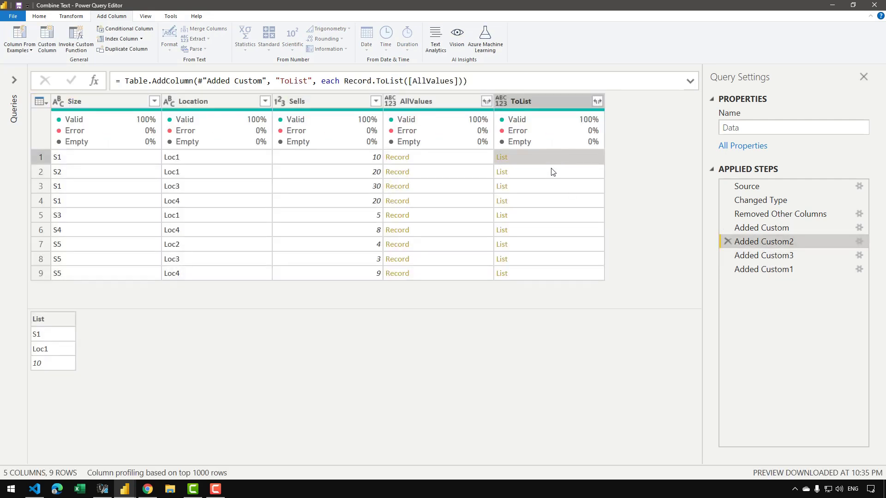
pyautogui.click(553, 173)
# Correct the Added Custom3 formula to reference the column as [ToList], and preview the first-row ToText list.
pyautogui.click(791, 255)
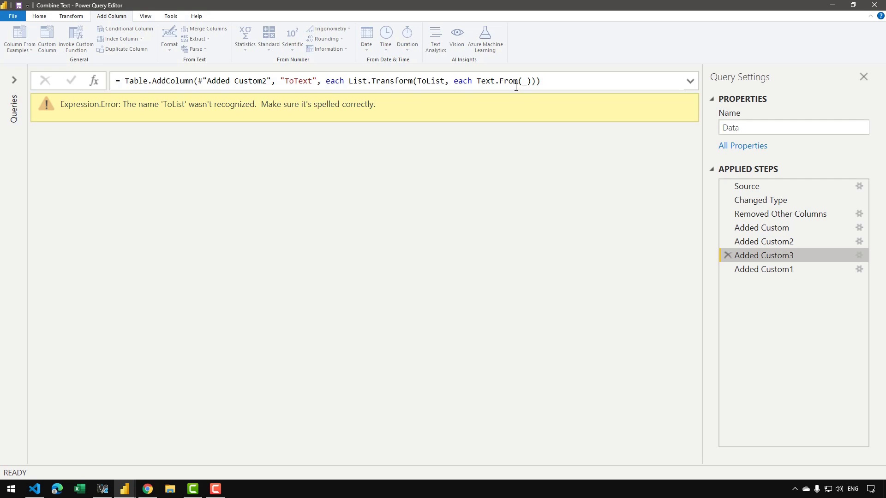
pyautogui.click(418, 81)
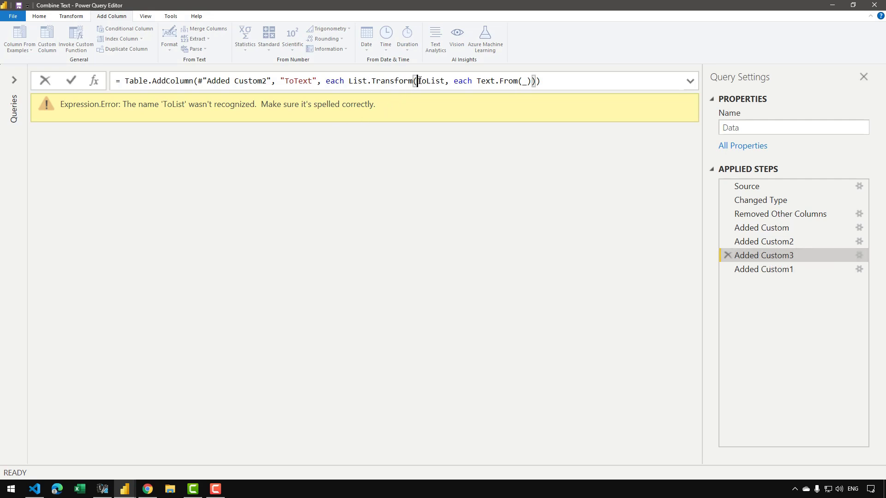
pyautogui.write('[')
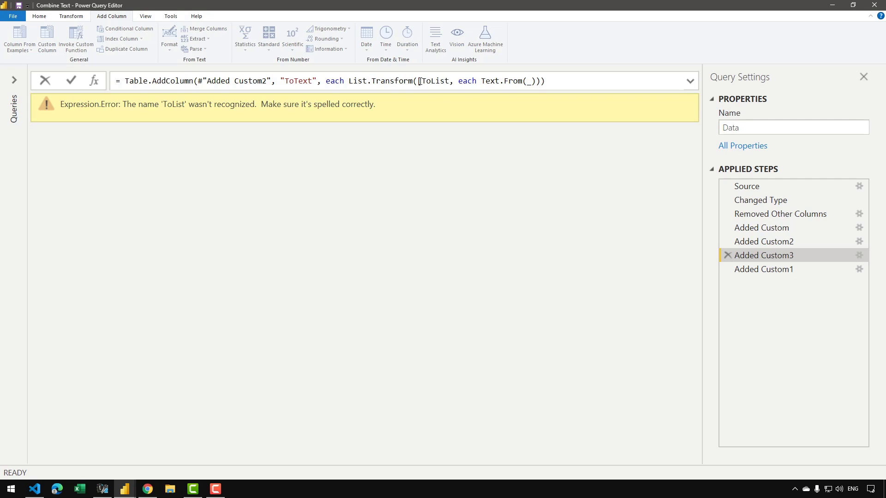
pyautogui.hotkey('ctrl', 'Right')
pyautogui.write(']')
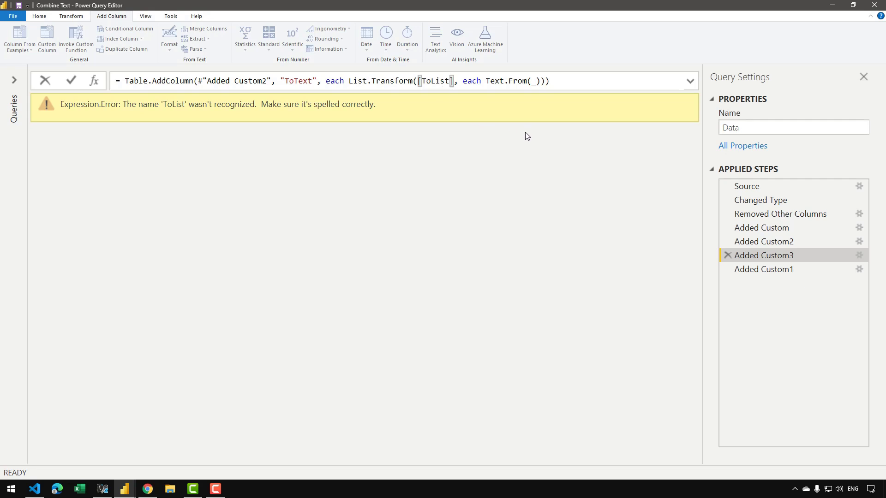
pyautogui.press('Return')
pyautogui.moveTo(472, 458); pyautogui.dragTo(488, 459)
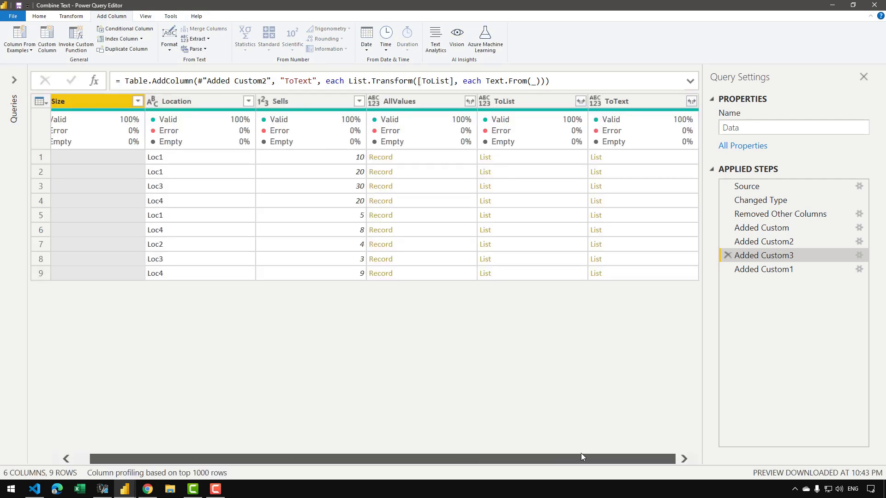
pyautogui.click(645, 158)
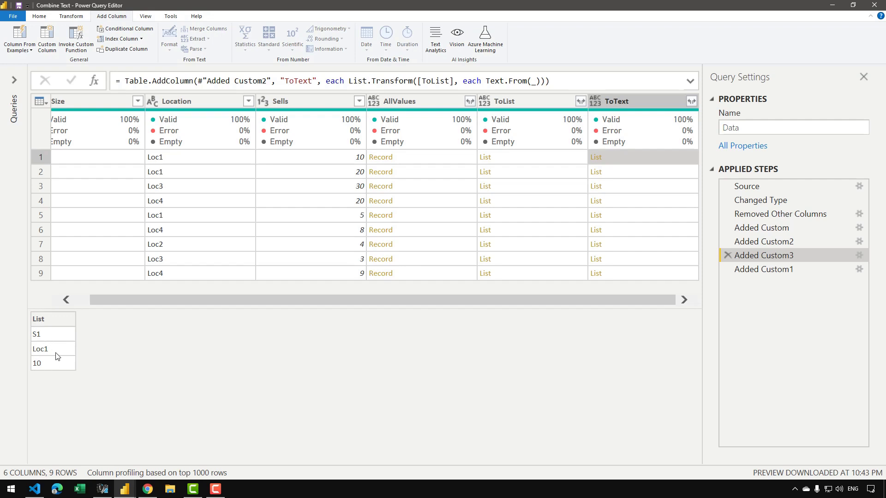
# Check the CombinedValues error in the Added Custom1 step and change its formula to Text.Combine([ToText]).
pyautogui.click(788, 270)
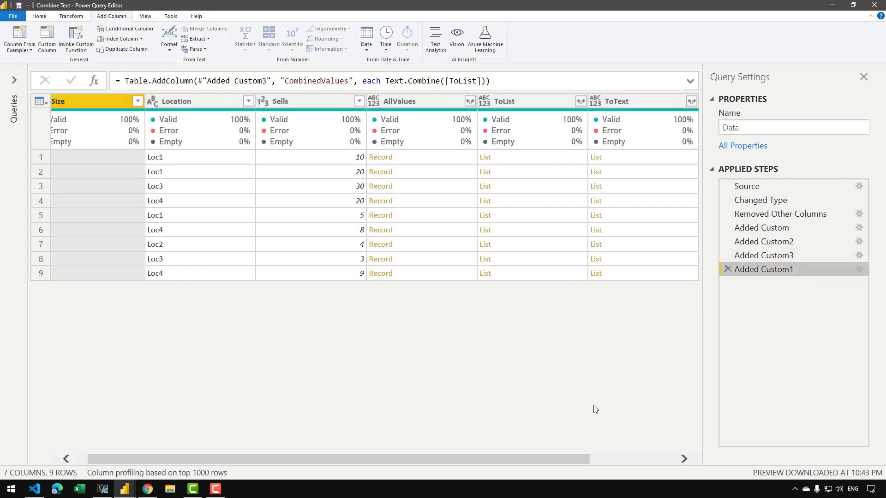
pyautogui.moveTo(547, 457); pyautogui.dragTo(687, 443)
pyautogui.click(638, 166)
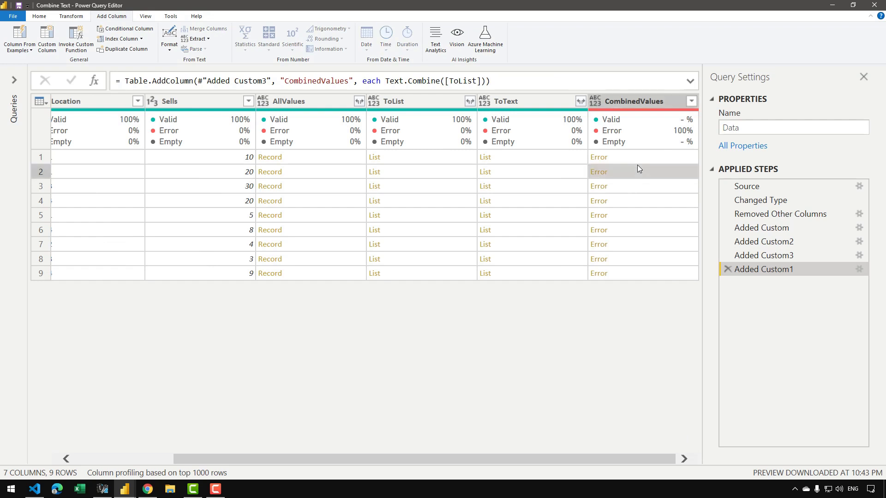
pyautogui.click(649, 158)
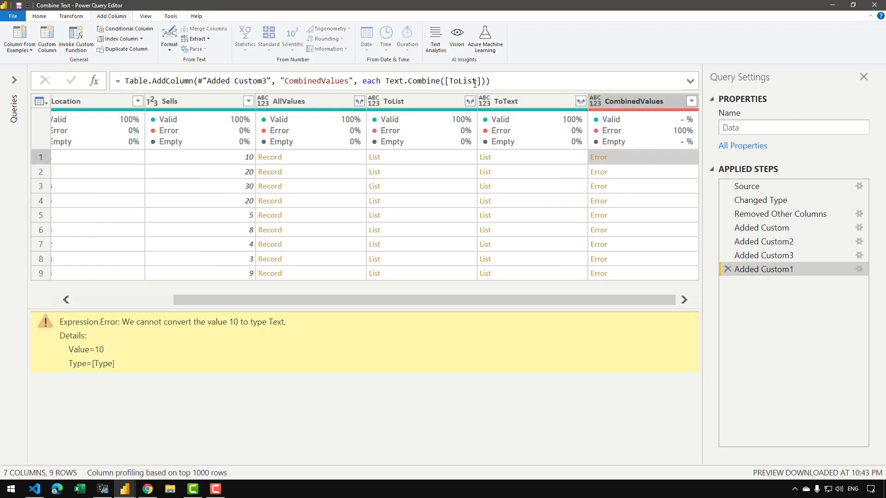
pyautogui.click(475, 81)
pyautogui.moveTo(476, 81); pyautogui.dragTo(460, 82)
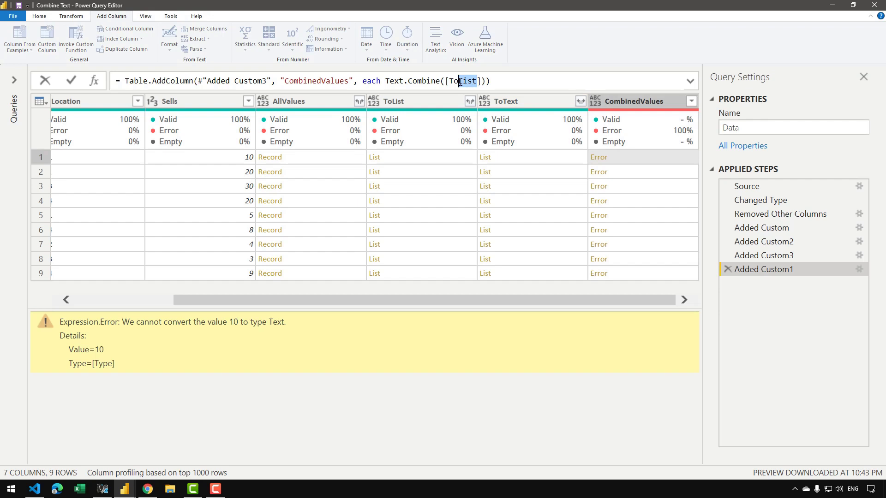
pyautogui.write('Text')
pyautogui.press('Return')
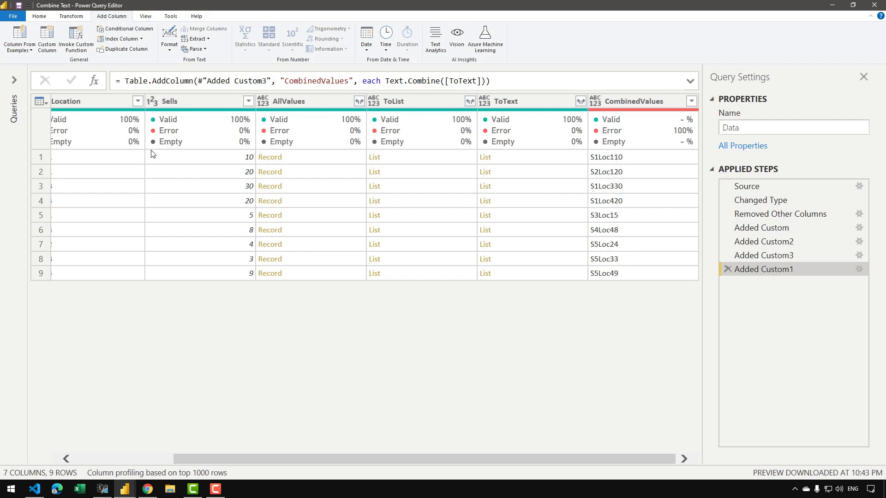
# Add "|" as the separator argument in the Text.Combine formula of CombinedValues.
pyautogui.click(483, 81)
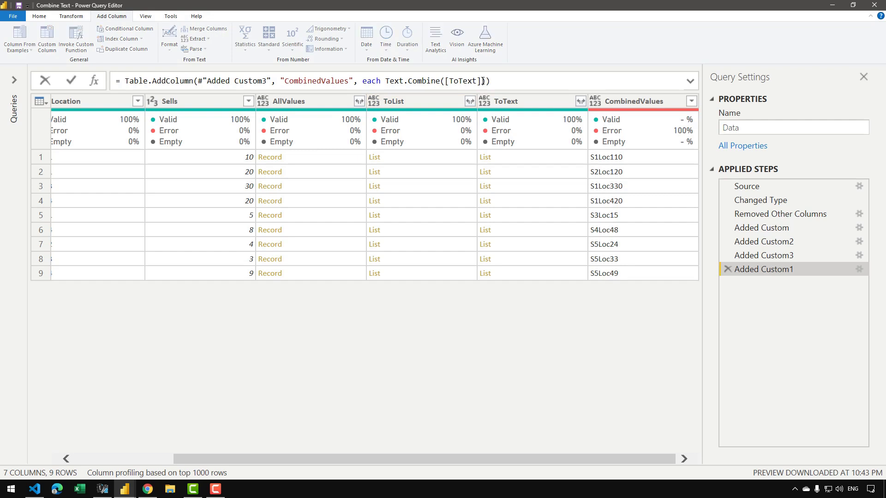
pyautogui.write(', "|')
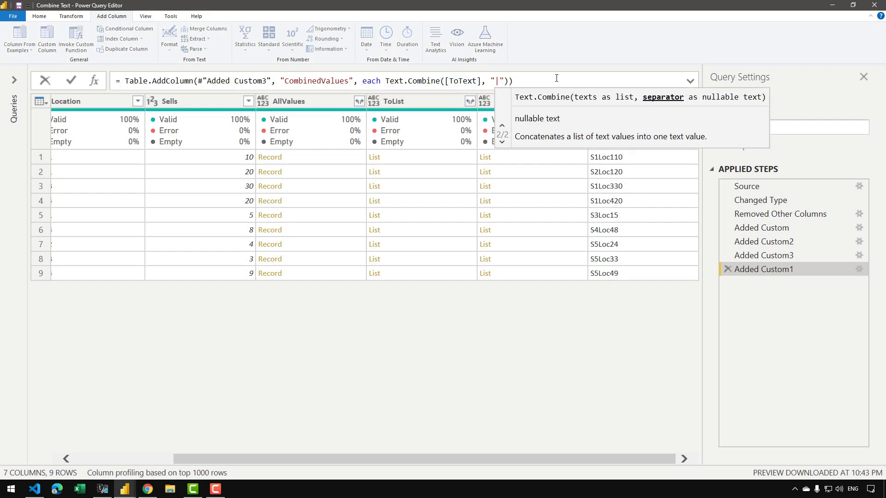
pyautogui.press('Return')
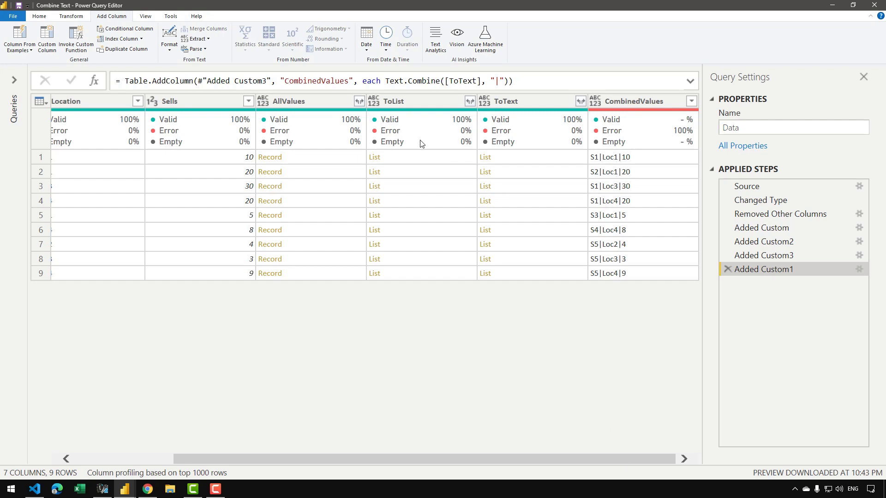
# Remove the helper columns AllValues, ToList and ToText from the table.
pyautogui.click(326, 101)
pyautogui.keyDown('shift'); pyautogui.click(529, 102); pyautogui.keyUp('shift')
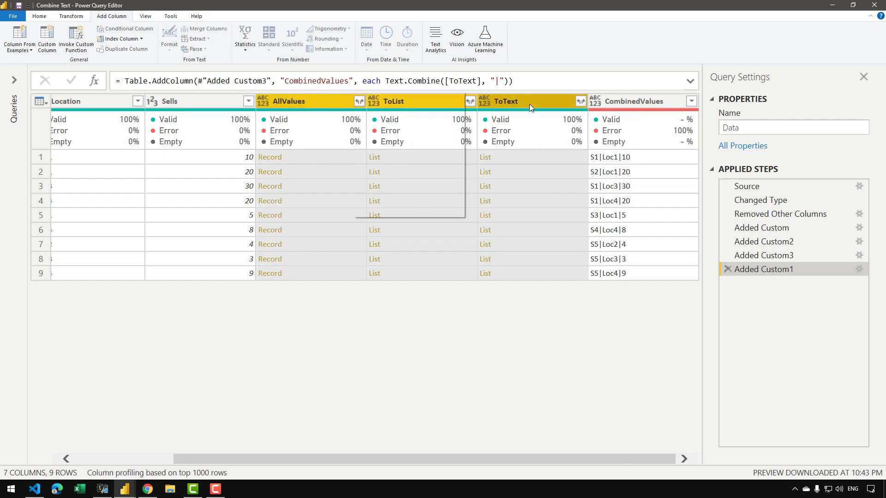
pyautogui.rightClick(354, 98)
pyautogui.click(387, 106)
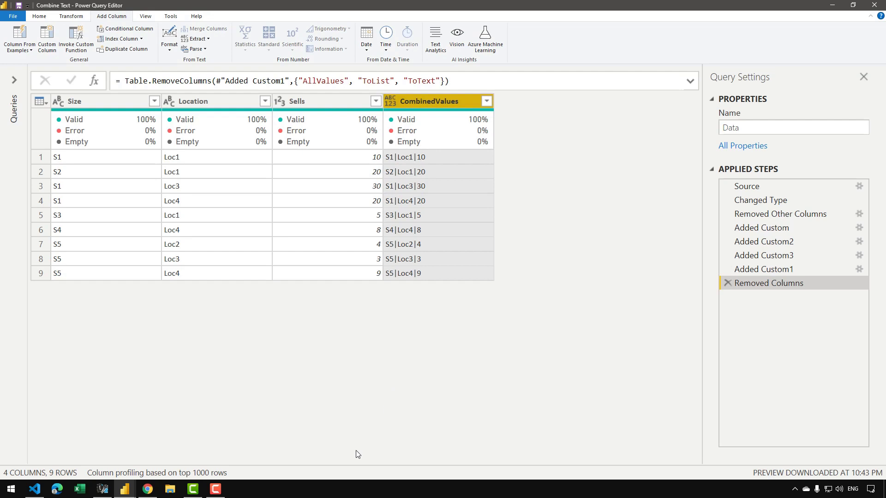
# Edit the Removed Other Columns step to also keep the Product name and Date columns.
pyautogui.click(822, 215)
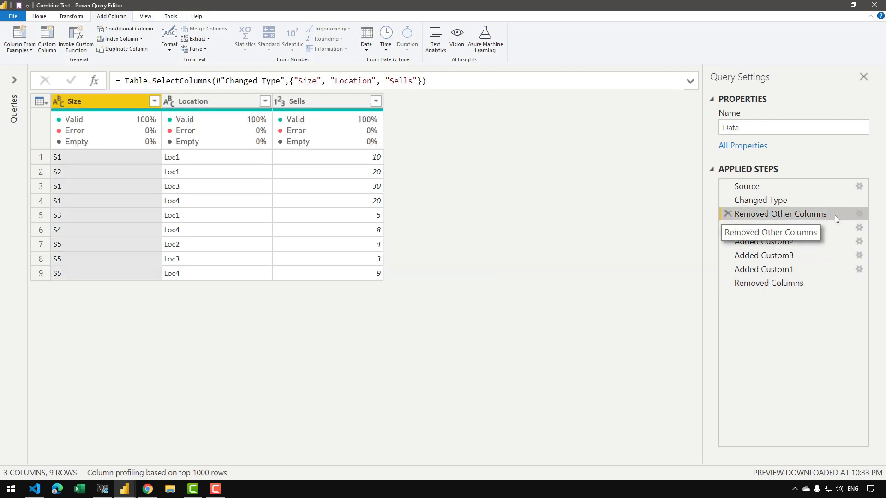
pyautogui.click(859, 214)
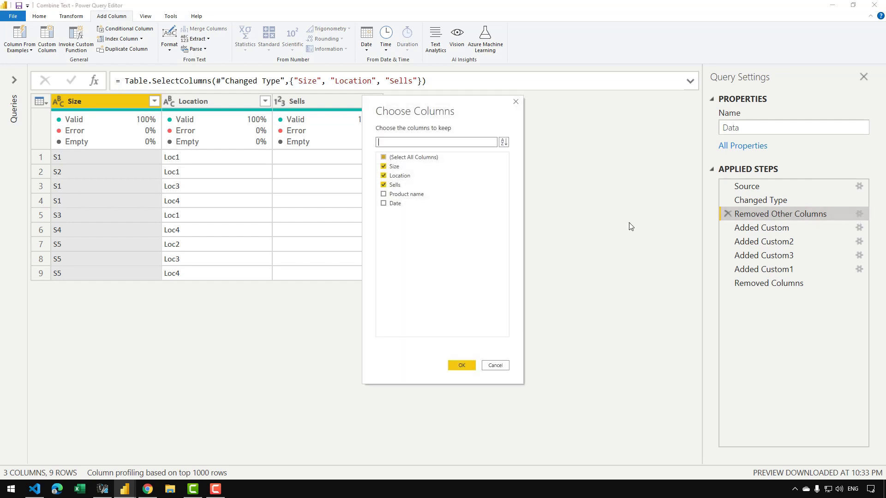
pyautogui.click(420, 194)
pyautogui.click(393, 204)
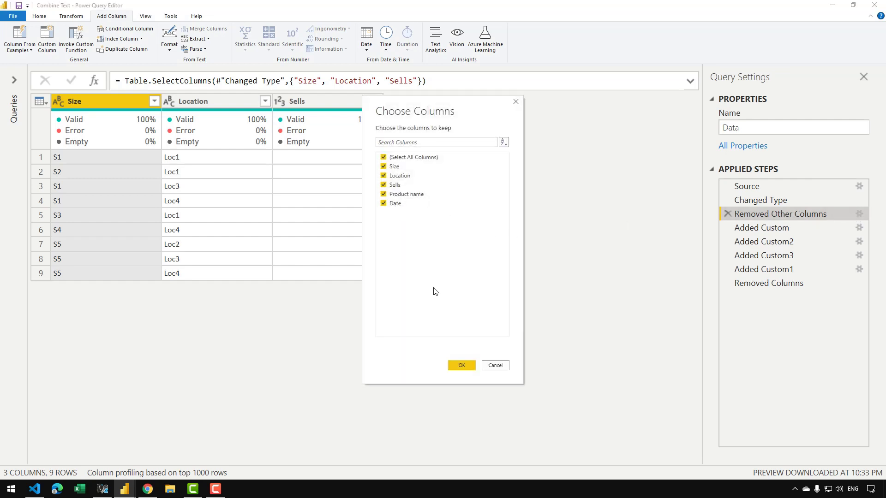
pyautogui.click(464, 367)
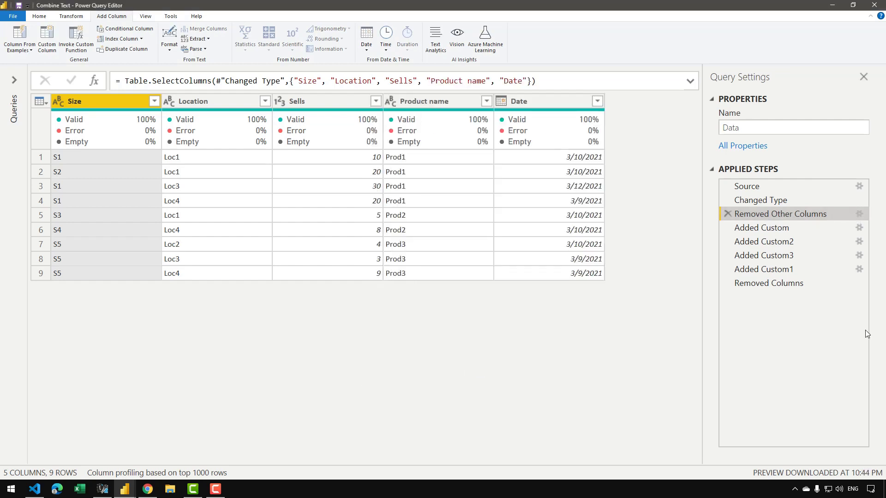
# Return to the Removed Columns step and examine the CombinedValues column with the additional columns included.
pyautogui.click(789, 284)
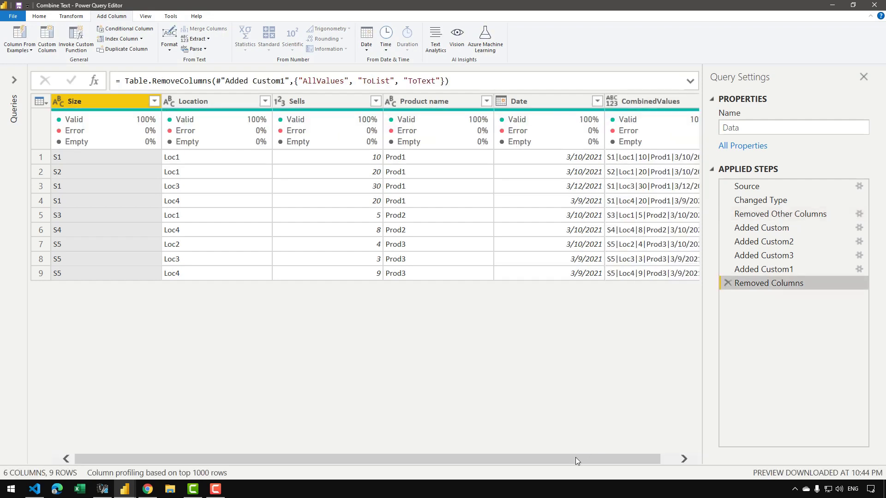
pyautogui.moveTo(575, 457); pyautogui.dragTo(590, 458)
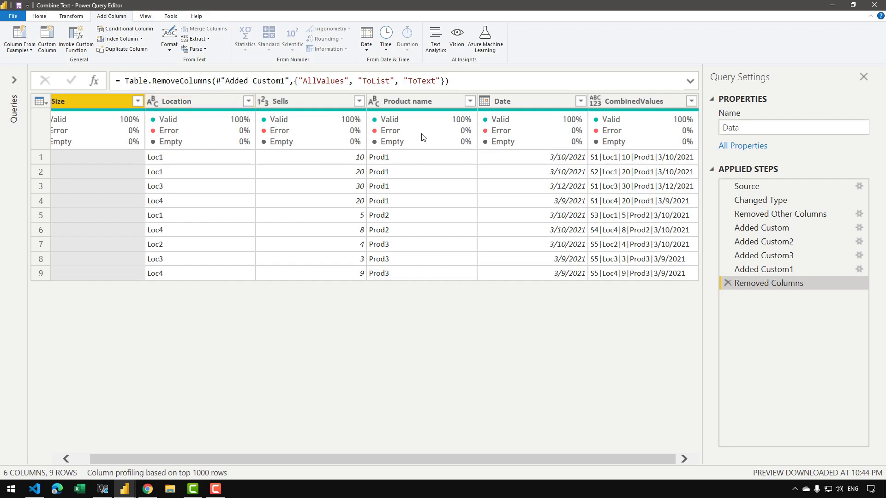
pyautogui.moveTo(422, 137)
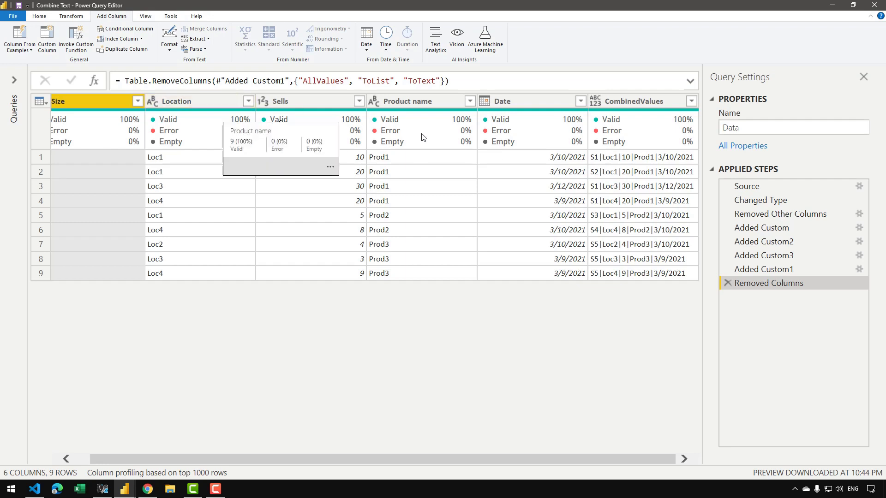
# Delete all applied steps after Removed Other Columns, from Removed Columns back to the first Added Custom.
pyautogui.moveTo(635, 145)
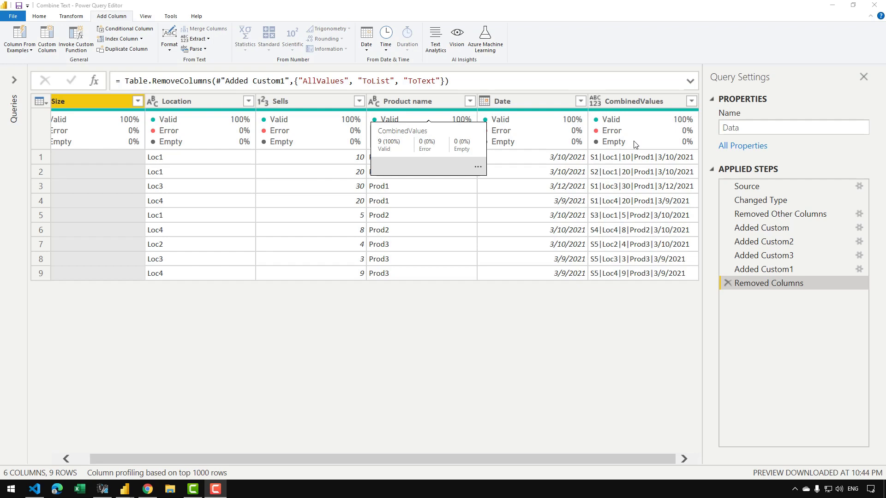
pyautogui.click(727, 282)
pyautogui.click(727, 269)
pyautogui.click(727, 256)
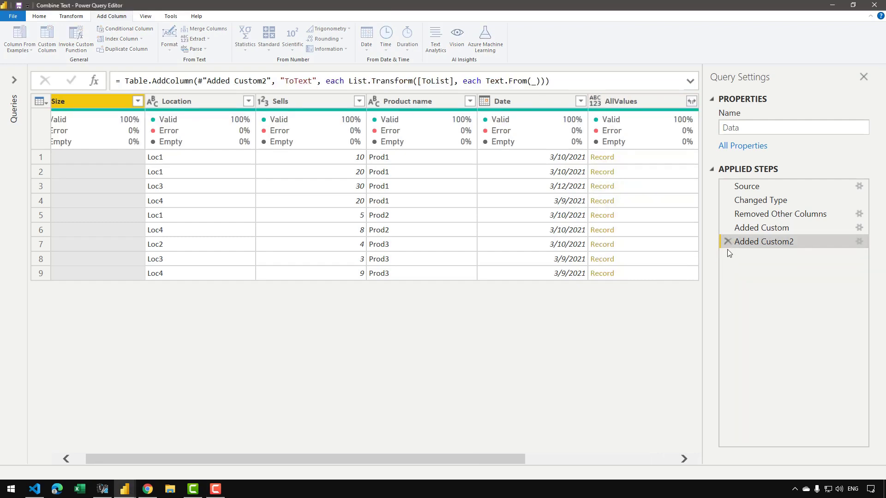
pyautogui.click(728, 242)
pyautogui.click(729, 227)
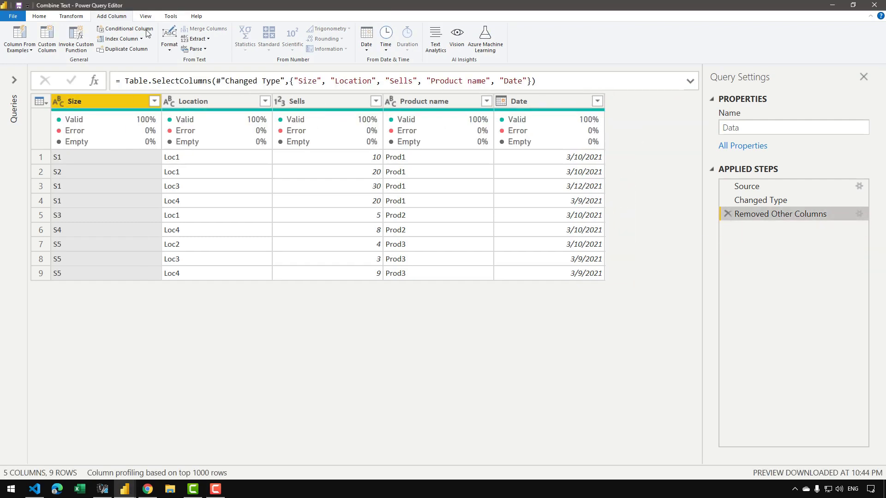
# Open the query's code in the Advanced Editor and add a Result line calling Table.AddColumn after Removed Other Columns.
pyautogui.click(48, 17)
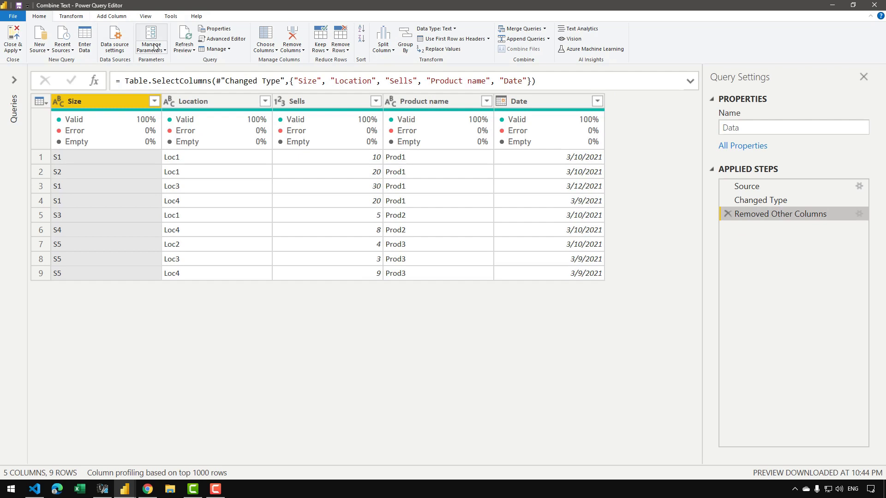
pyautogui.click(220, 38)
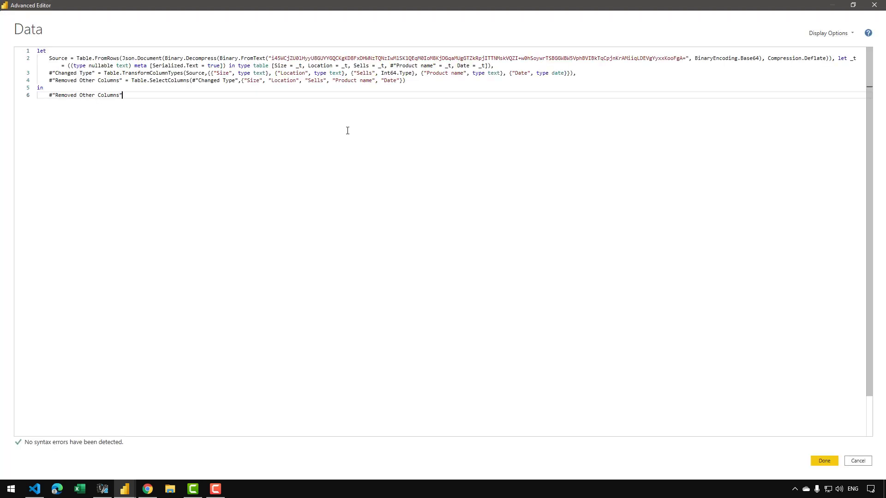
pyautogui.scroll(4, 348, 130)
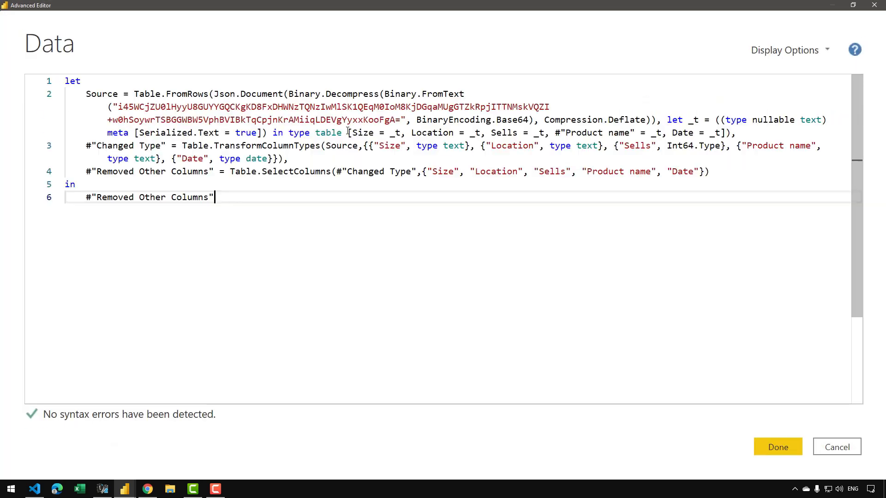
pyautogui.click(731, 177)
pyautogui.write(',')
pyautogui.press('Return')
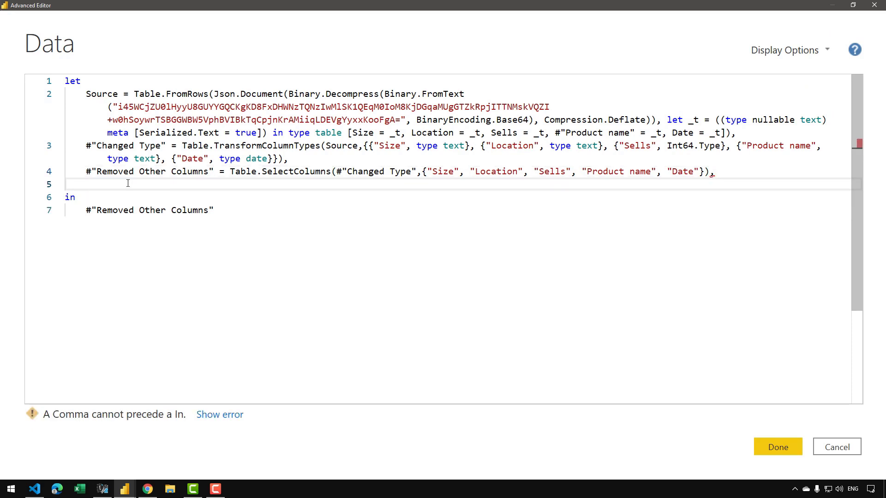
pyautogui.write('Result = ')
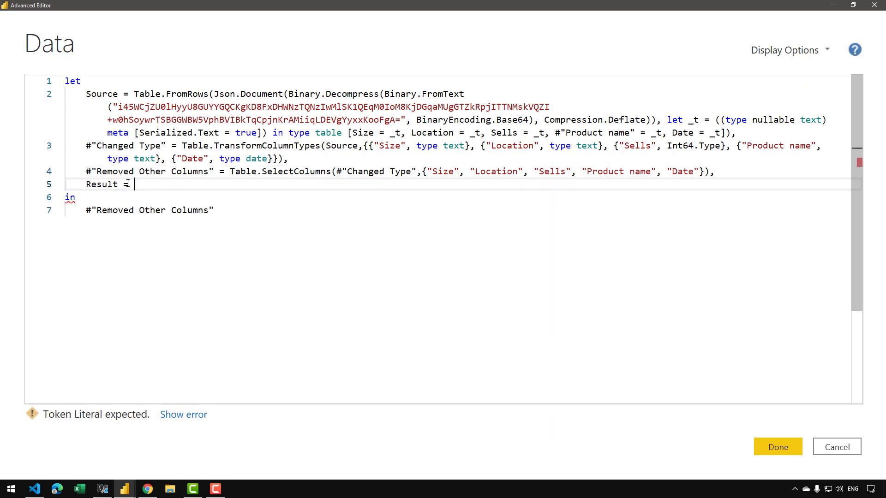
pyautogui.write('Table.AddColumn')
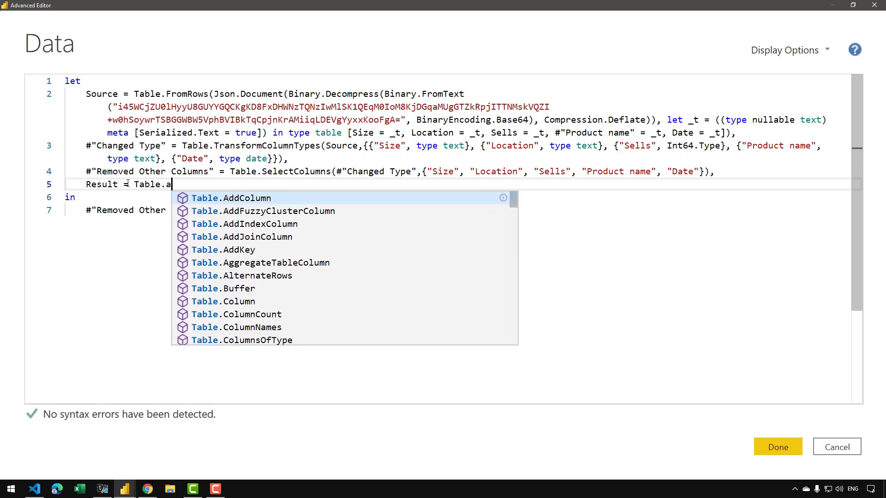
pyautogui.write(' (')
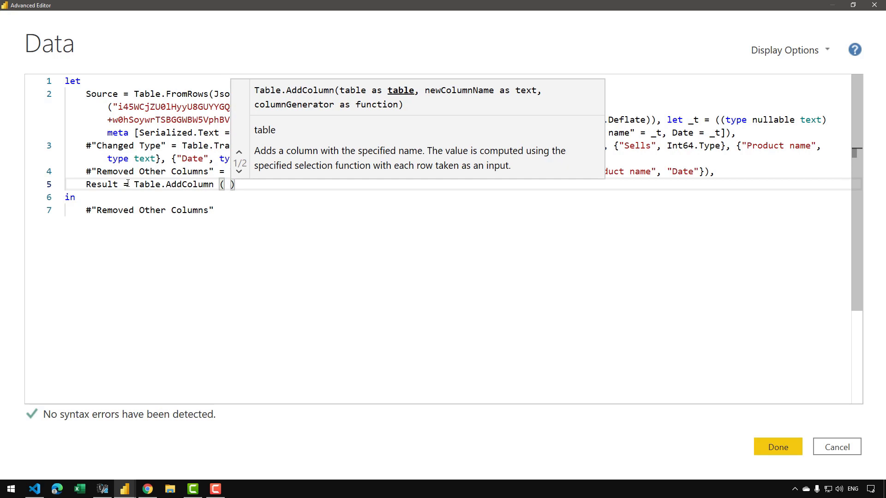
# Supply #"Removed Other Columns" as the table argument of Table.AddColumn, followed by a comma.
pyautogui.moveTo(86, 171)
pyautogui.mouseDown()
pyautogui.moveTo(198, 185)
pyautogui.moveTo(215, 171)
pyautogui.mouseUp()
pyautogui.hotkey('ctrl', 'c')
pyautogui.click(225, 184)
pyautogui.hotkey('ctrl', 'v')
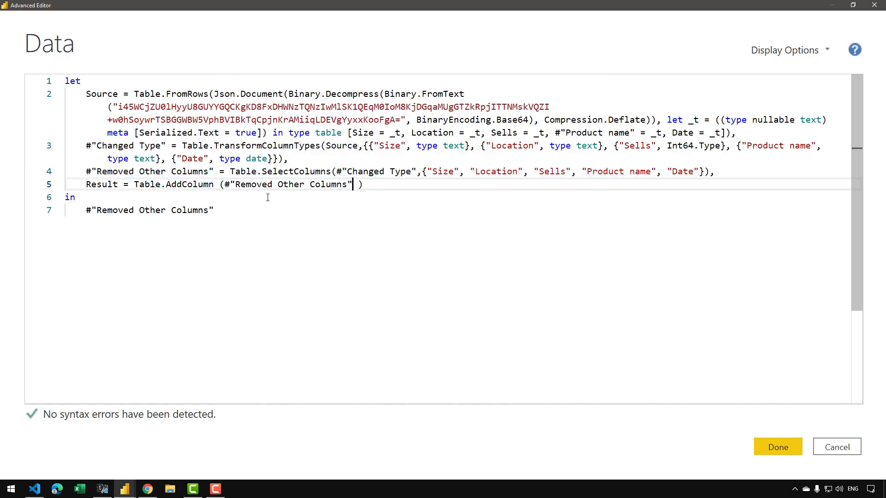
pyautogui.write(',')
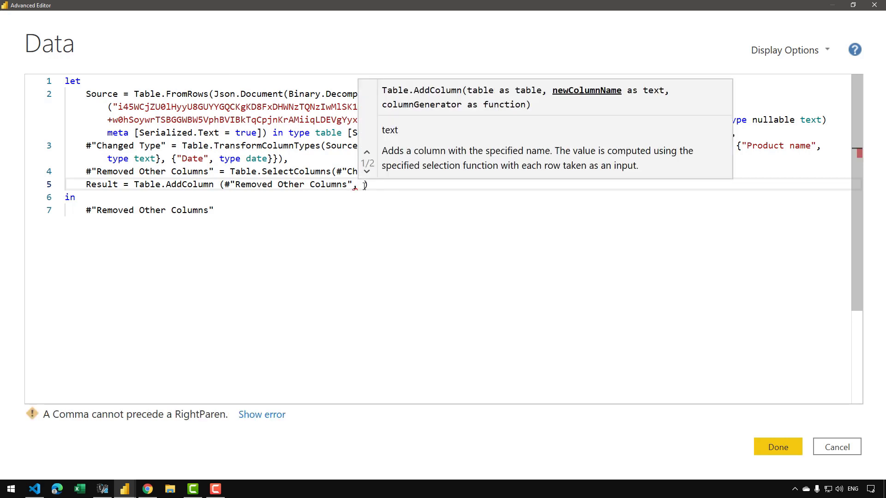
pyautogui.write(' "')
pyautogui.write('Concatenated S')
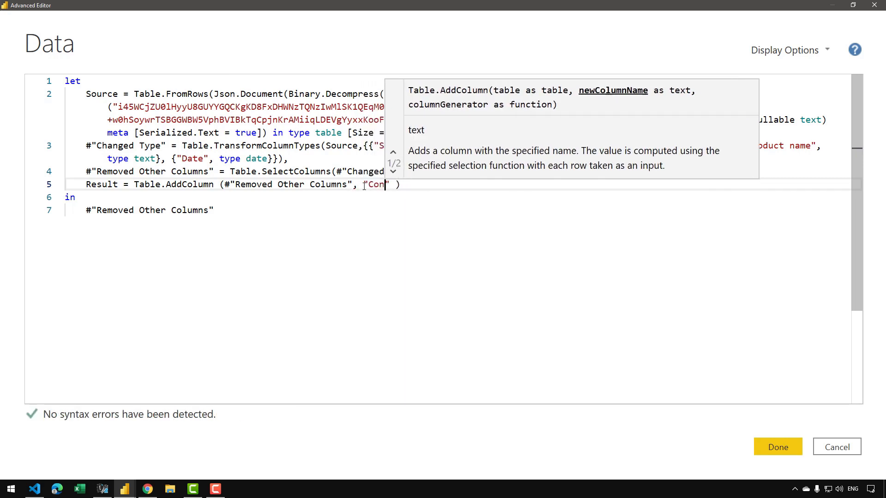
pyautogui.write('tring')
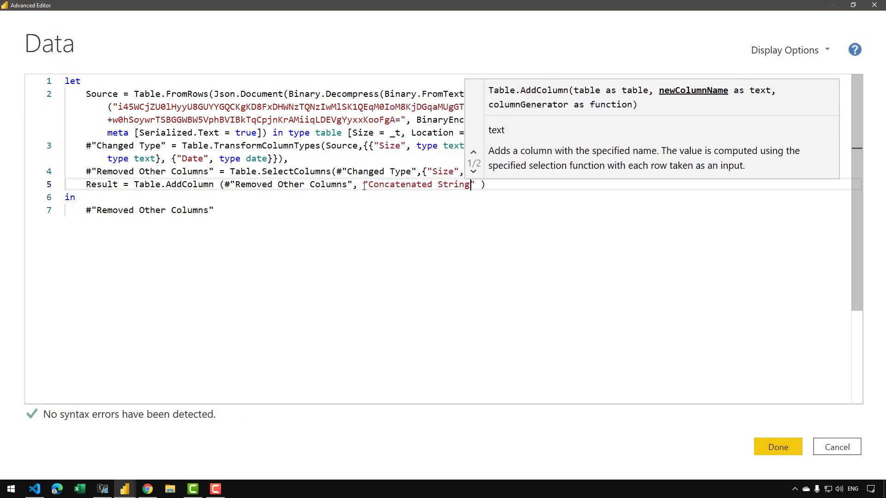
# Enter "Concatenated String" as the new column name argument of Table.AddColumn.
pyautogui.press('Return')
pyautogui.press('BackSpace')
pyautogui.press('BackSpace')
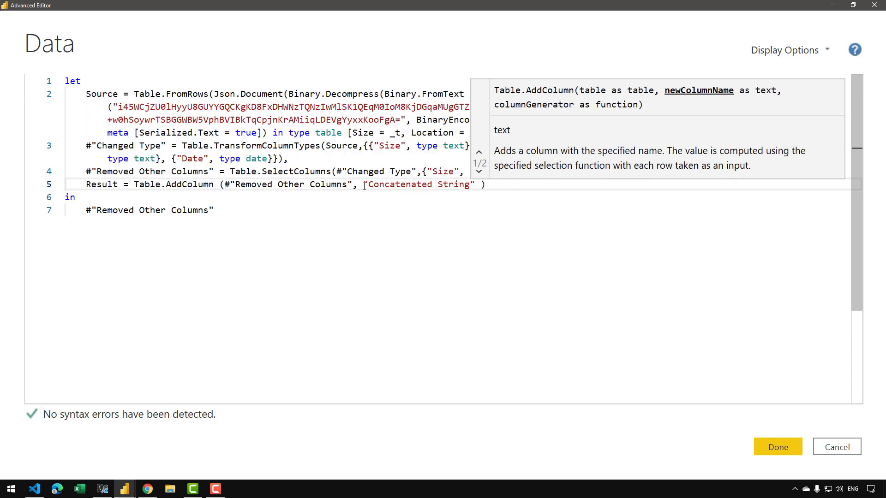
pyautogui.press('Right')
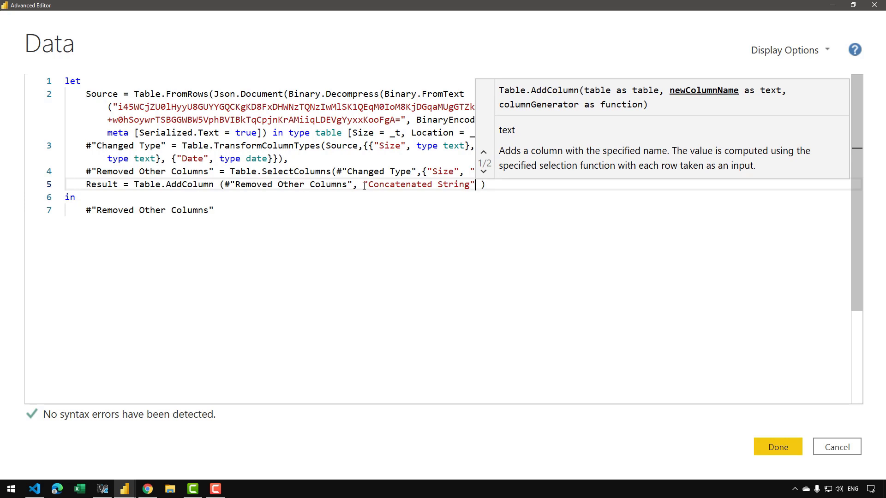
# Add the each keyword as the third Table.AddColumn argument, separated from the column name by a comma.
pyautogui.write('each')
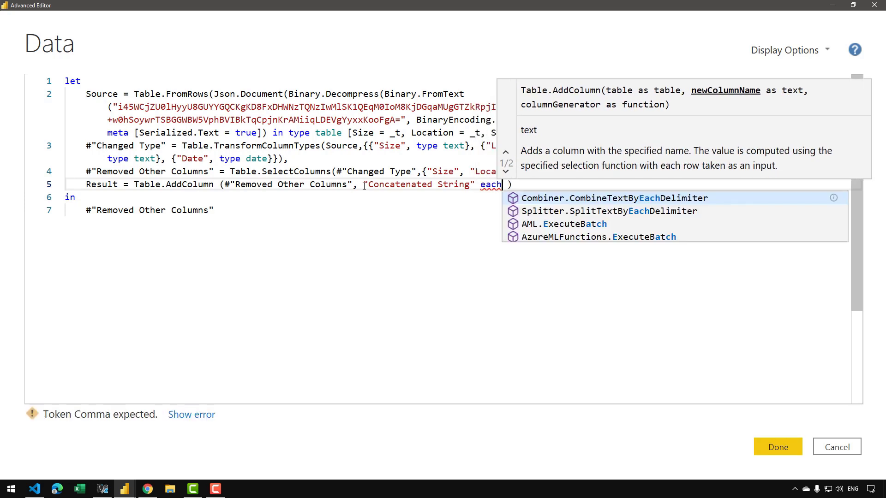
pyautogui.press('Escape')
pyautogui.press('Left')
pyautogui.press('Left')
pyautogui.press('Left')
pyautogui.press('Left')
pyautogui.press('Left')
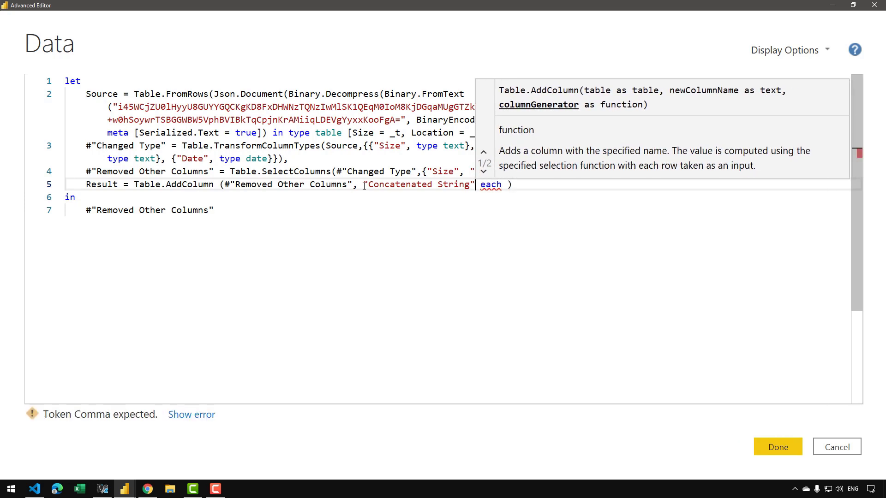
pyautogui.write(',')
pyautogui.press('Right')
pyautogui.press('Right')
pyautogui.press('Right')
pyautogui.press('Right')
pyautogui.press('Right')
pyautogui.press('Right')
pyautogui.press('Right')
pyautogui.press('Right')
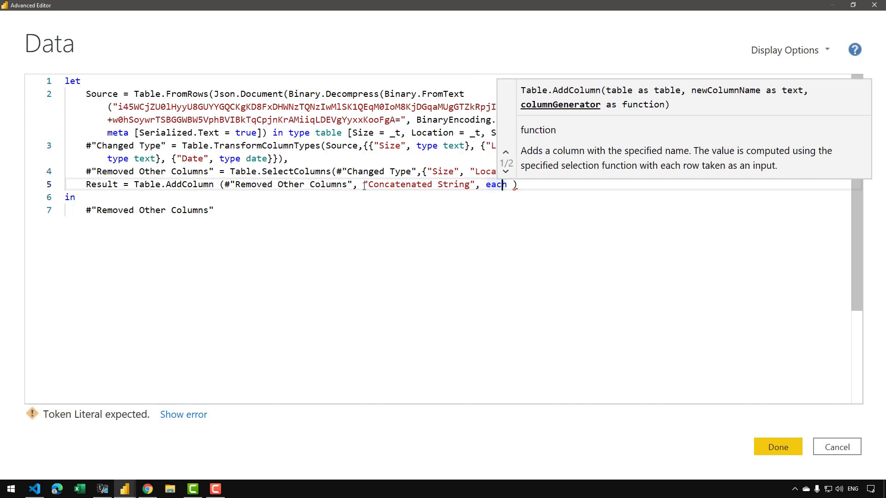
# Insert an indented nested let and in block on separate lines after each, with an empty line between the two keywords.
pyautogui.press('Return')
pyautogui.press('Return')
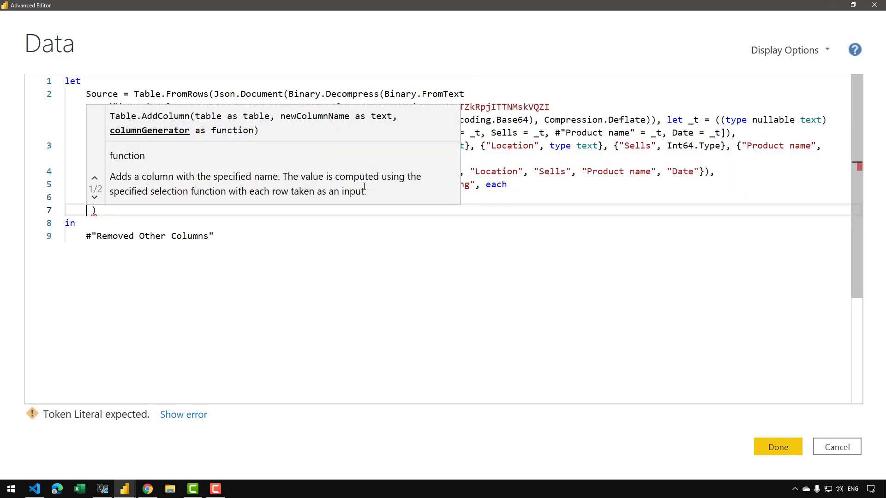
pyautogui.press('Up')
pyautogui.press('Tab')
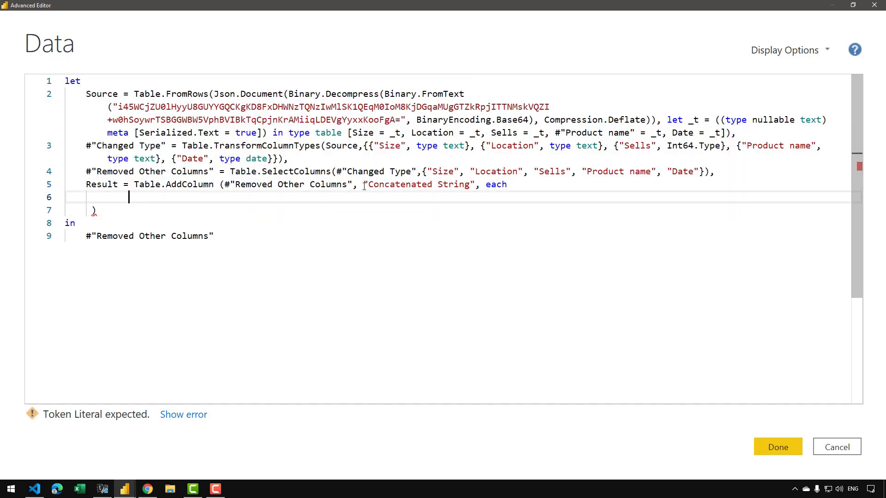
pyautogui.write('let')
pyautogui.press('Escape')
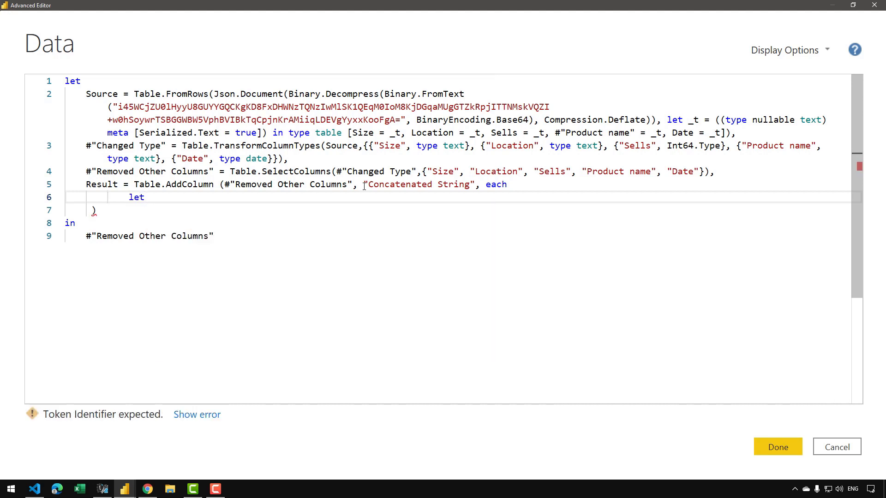
pyautogui.press('Return')
pyautogui.write('in')
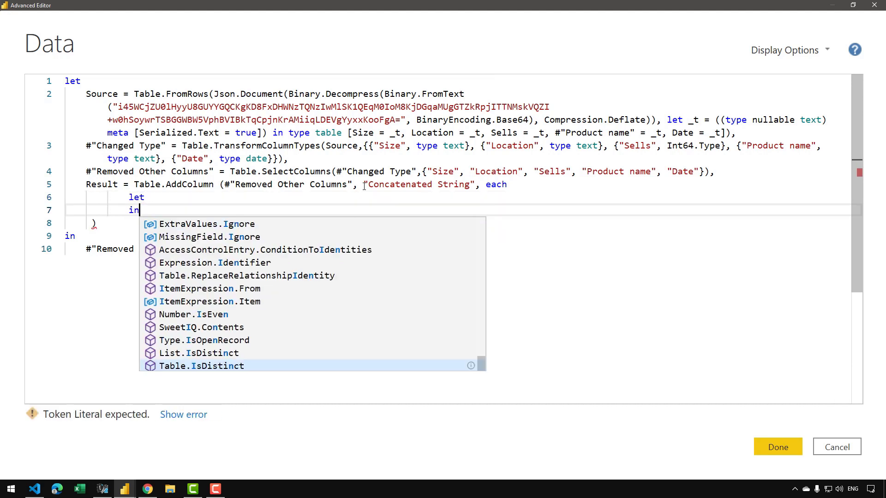
pyautogui.press('Escape')
pyautogui.press('Up')
pyautogui.press('End')
pyautogui.press('Return')
pyautogui.press('Tab')
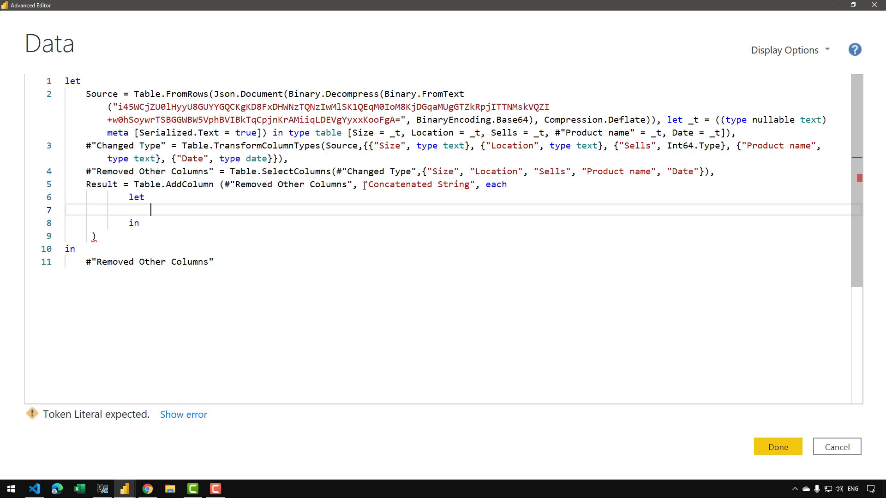
# Define CreateList = Record.ToList(_) inside the nested let block, ending the line with a comma.
pyautogui.write('CreateLIst')
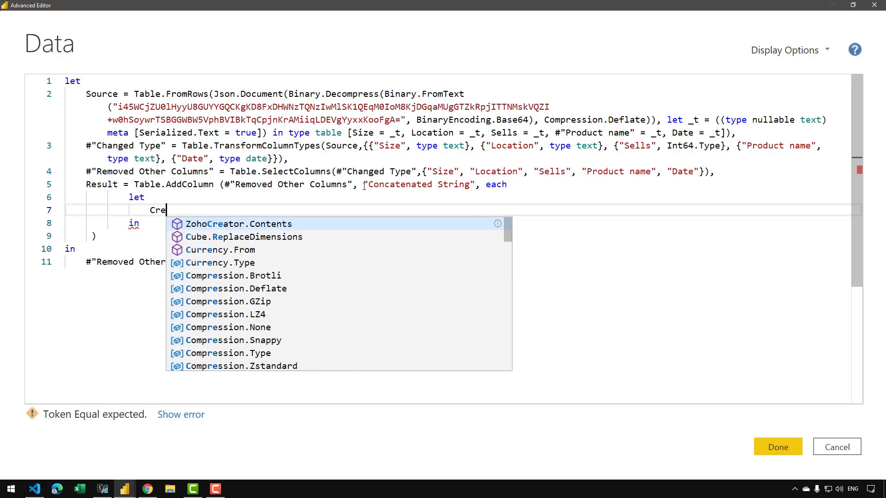
pyautogui.press('BackSpace')
pyautogui.press('BackSpace')
pyautogui.press('BackSpace')
pyautogui.press('BackSpace')
pyautogui.press('BackSpace')
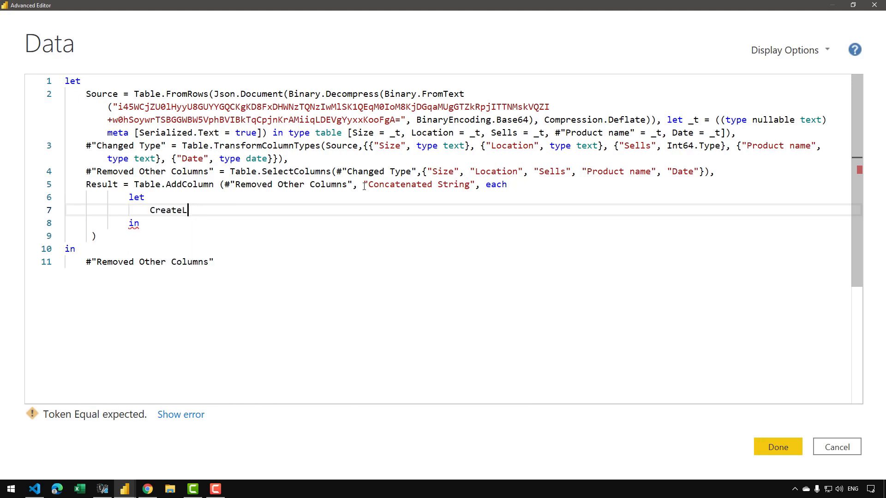
pyautogui.write('List = Rec')
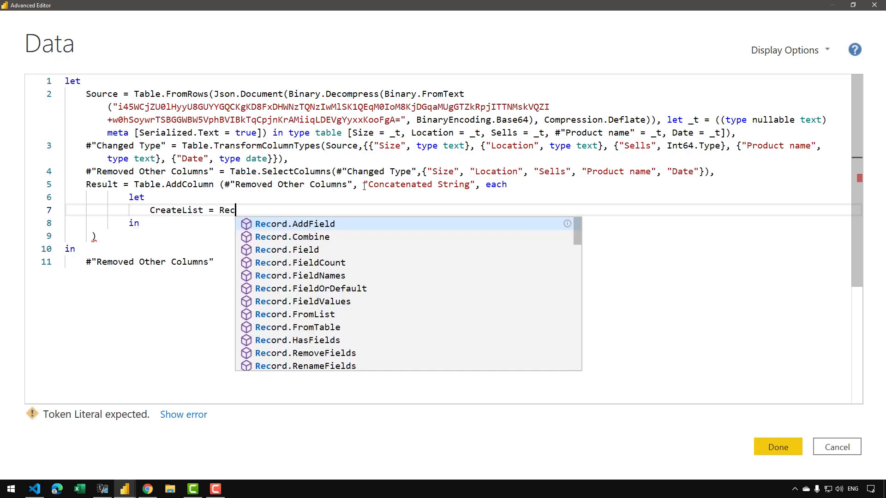
pyautogui.write('ord.ToList(')
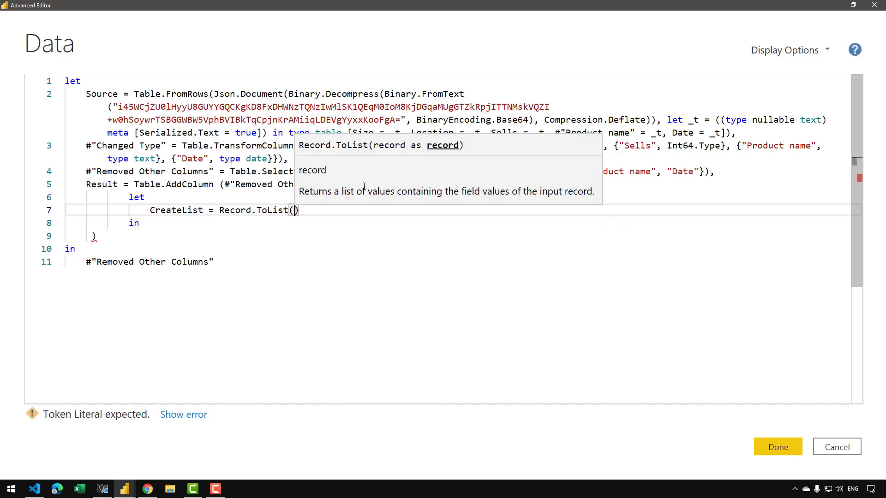
pyautogui.write('_')
pyautogui.press('Right')
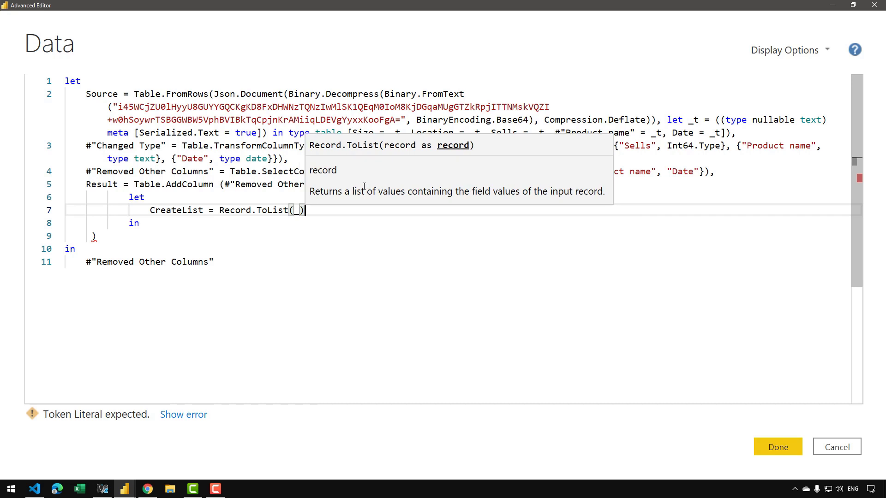
pyautogui.write(',')
# Start a ConvertToText line below CreateList in the nested let, calling List.Transform with CreateList as its first argument.
pyautogui.press('Return')
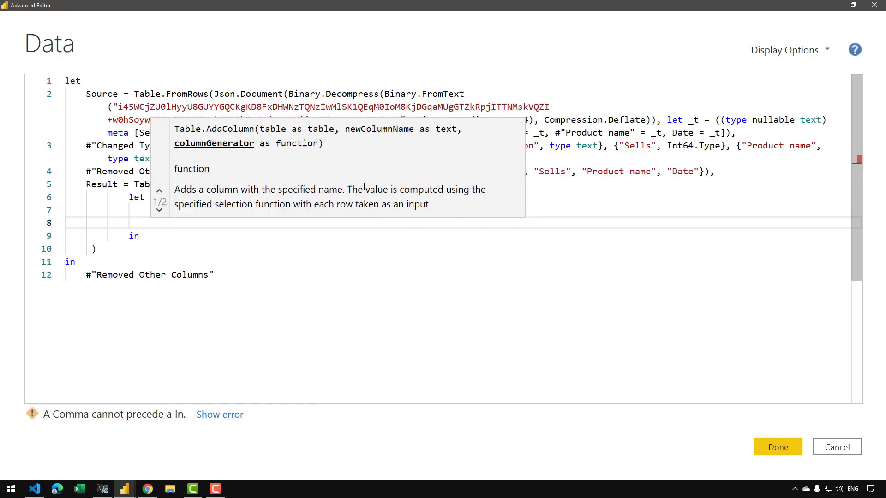
pyautogui.write('ConvertTo')
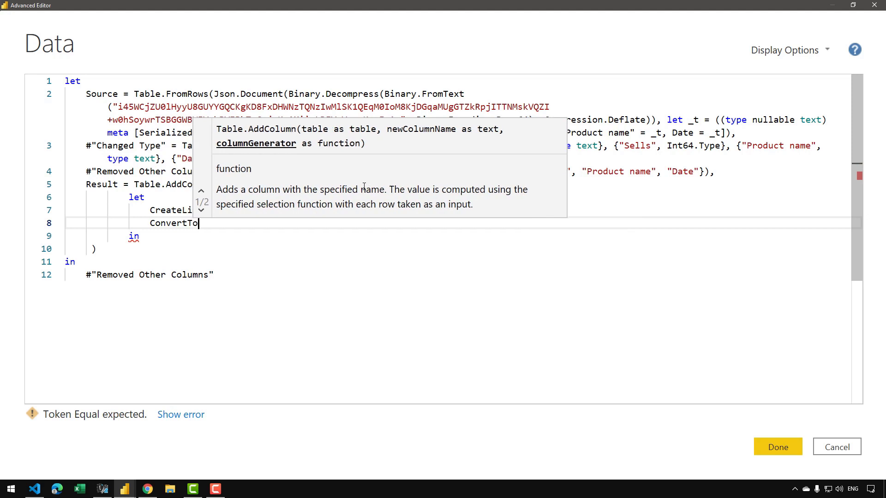
pyautogui.write('Text = ')
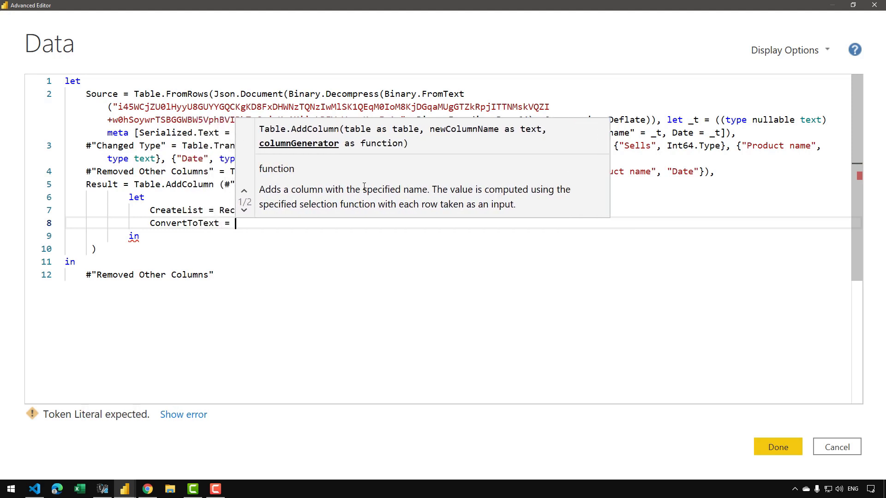
pyautogui.write('List.')
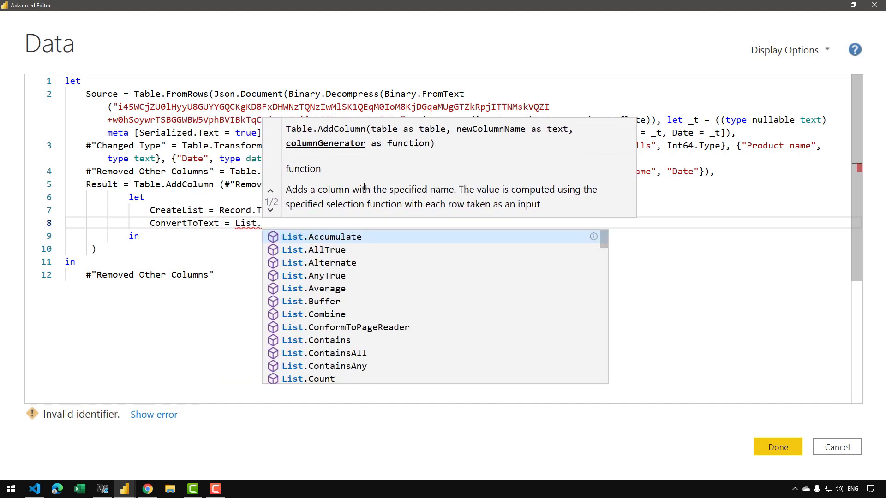
pyautogui.write('Transform(')
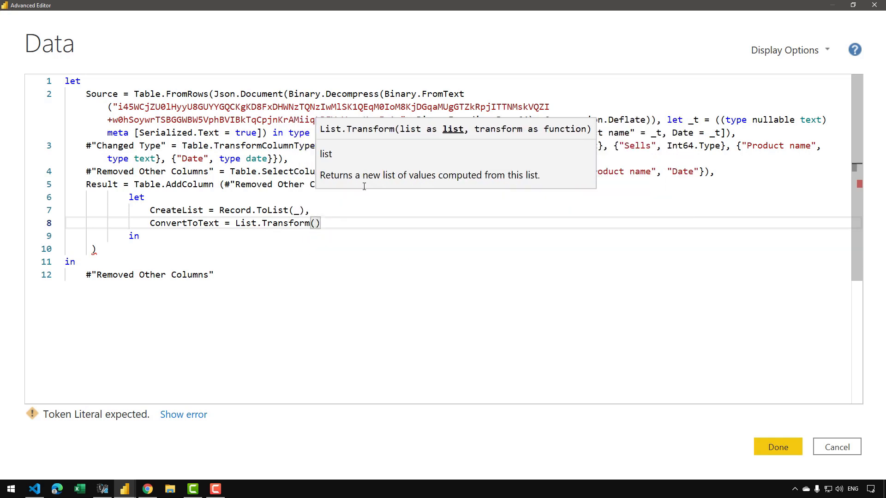
pyautogui.write('Createli')
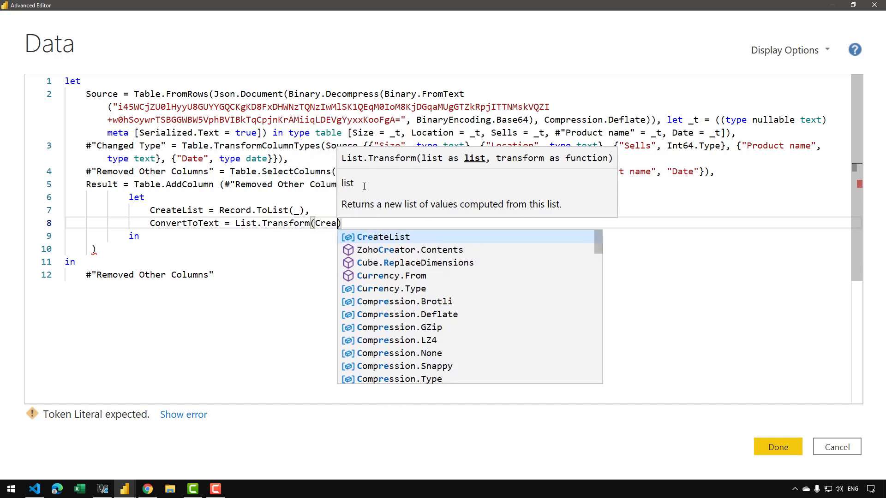
pyautogui.press('Tab')
pyautogui.write(', ')
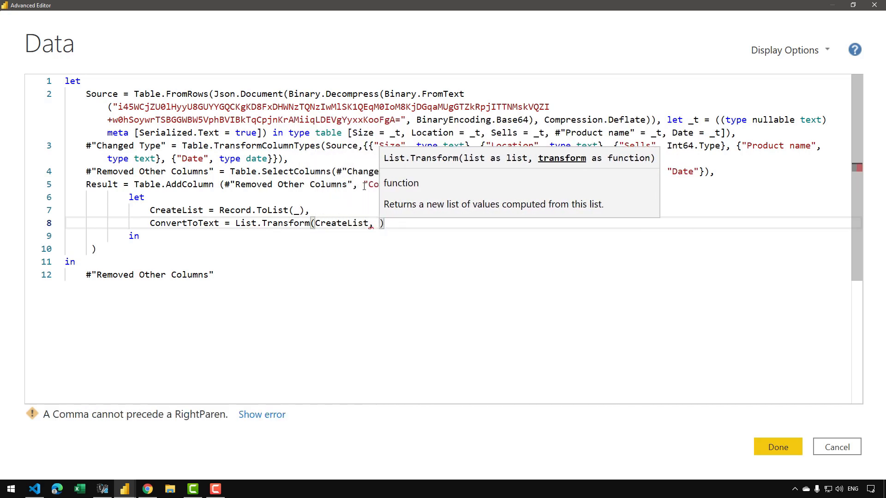
pyautogui.write('each ')
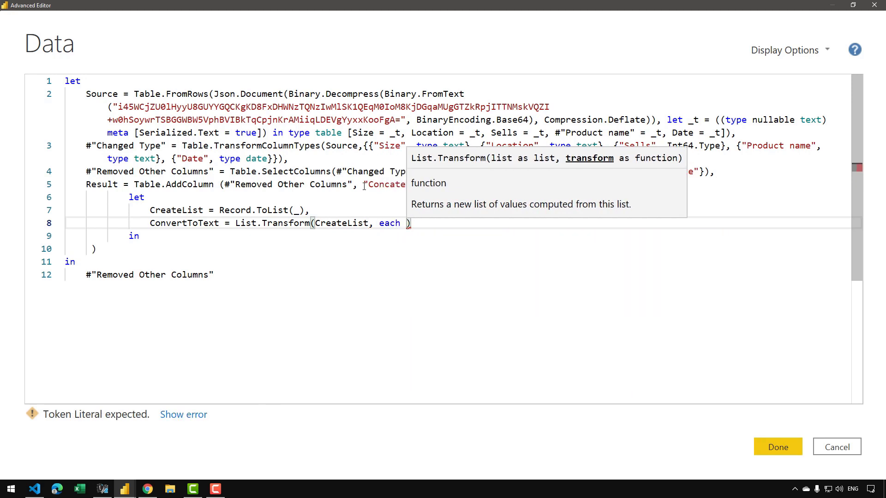
pyautogui.write('Text.From(')
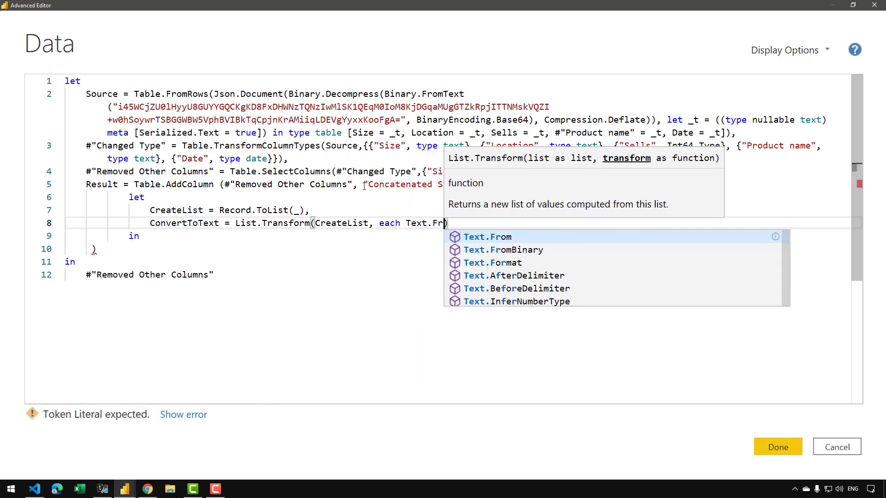
pyautogui.write('_')
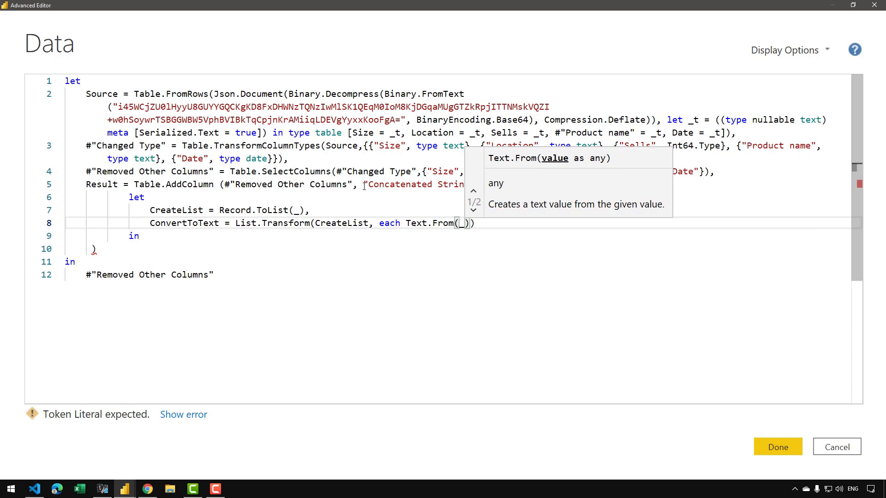
pyautogui.write(') )')
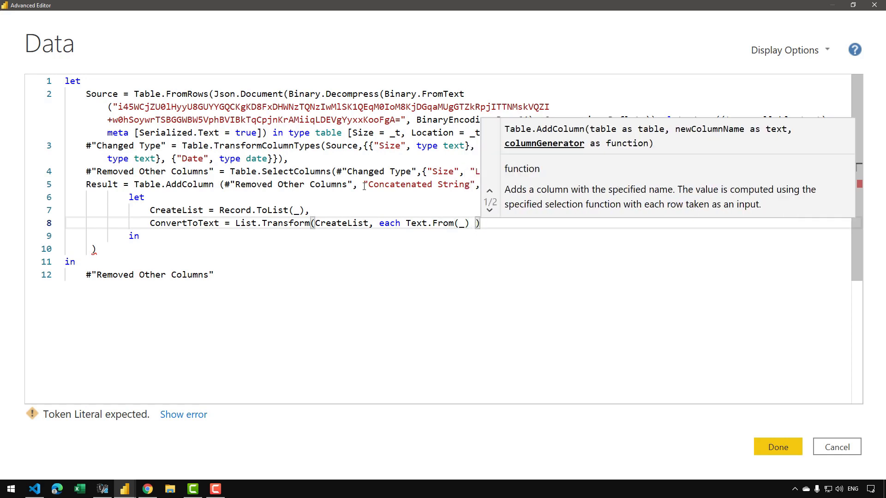
pyautogui.write(',')
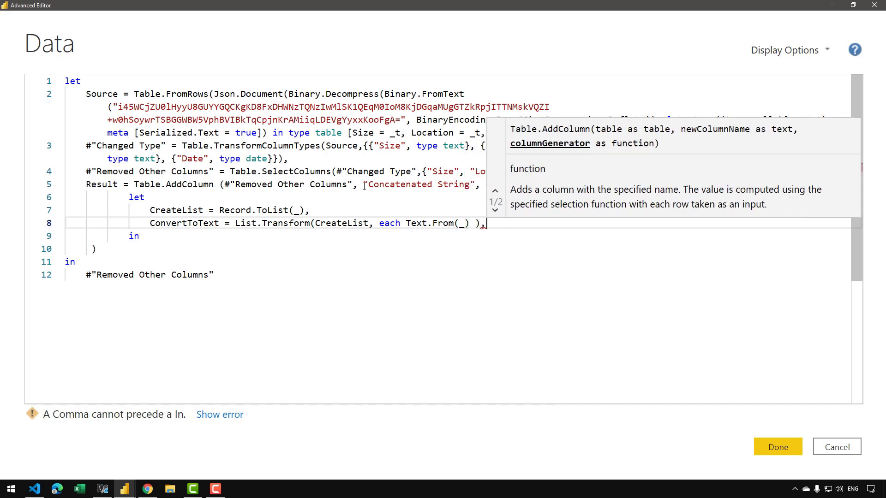
# Define Concatenate = Text.Combine( ConvertToText, "|" ) on a new line in the nested let block.
pyautogui.press('Return')
pyautogui.write('Conc')
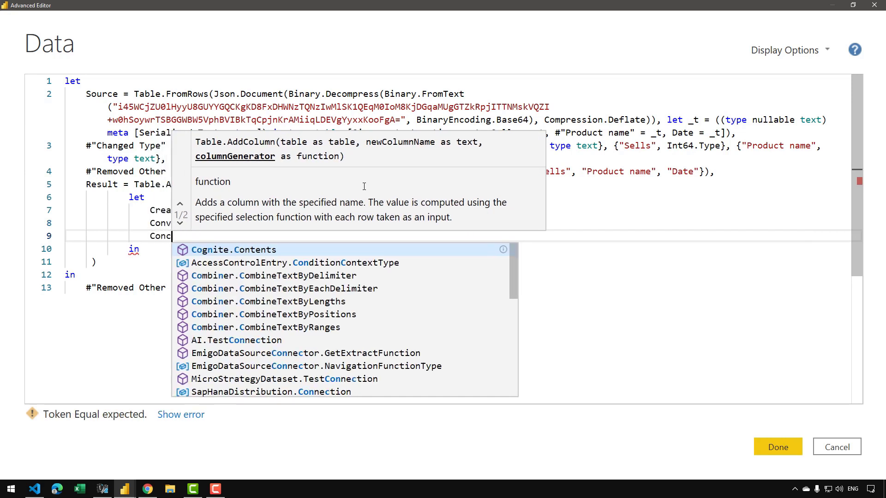
pyautogui.write('atenate = ')
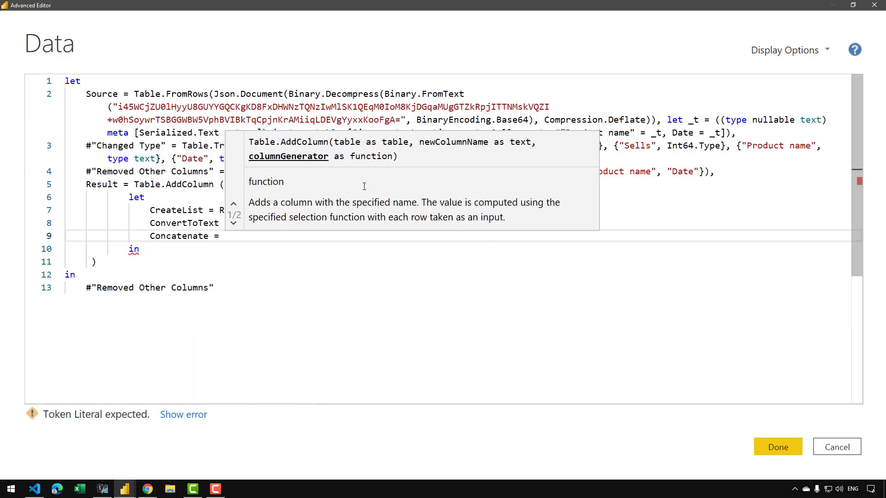
pyautogui.write('Text.Combin')
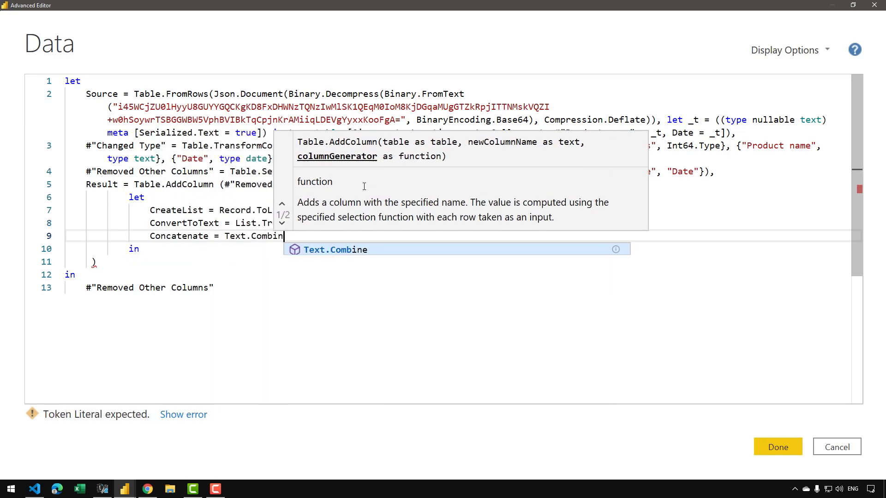
pyautogui.write('e( C')
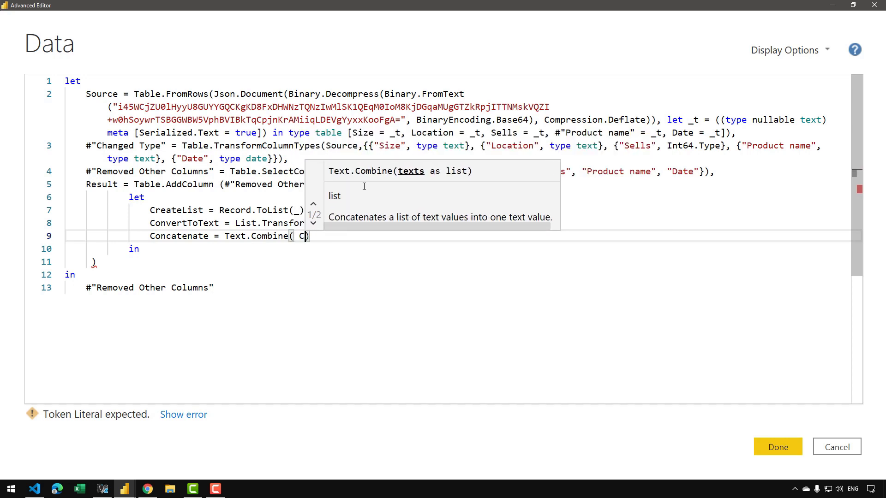
pyautogui.write('onvertToText')
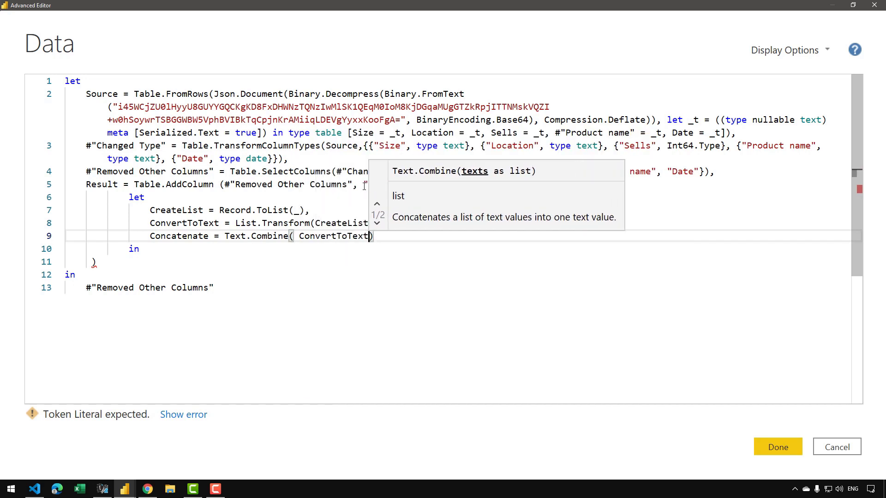
pyautogui.write(', "|')
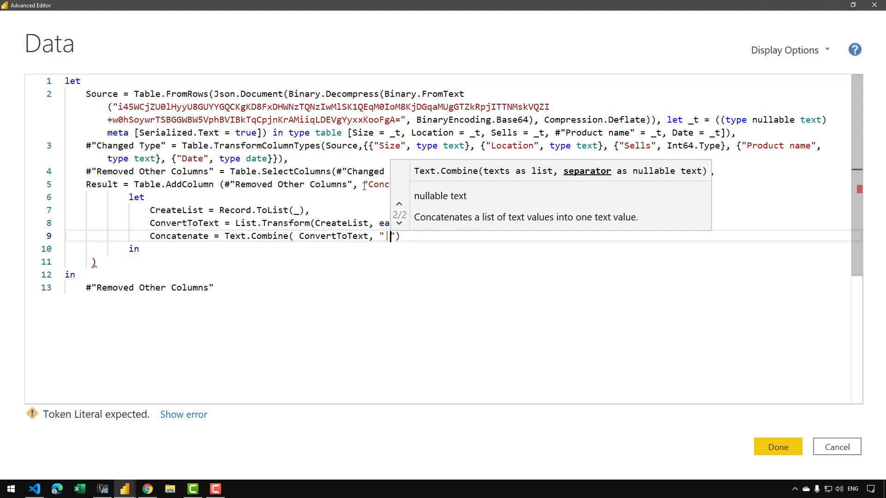
pyautogui.press('Right')
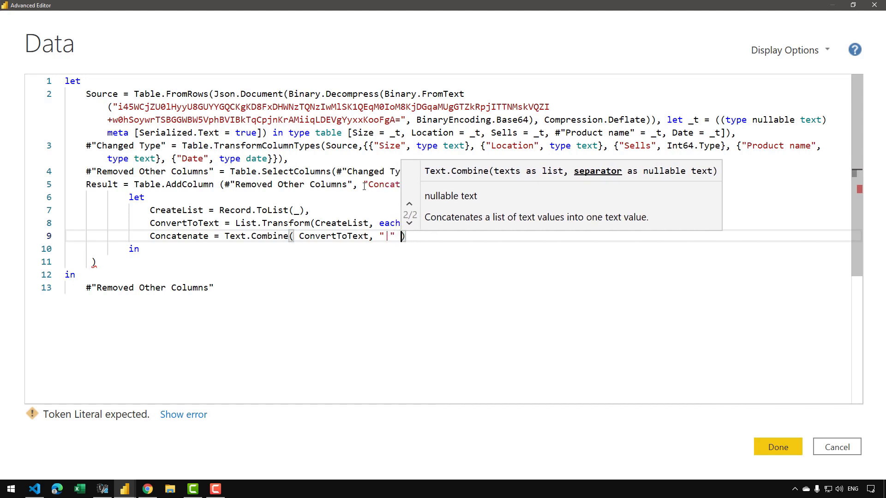
pyautogui.press('Right')
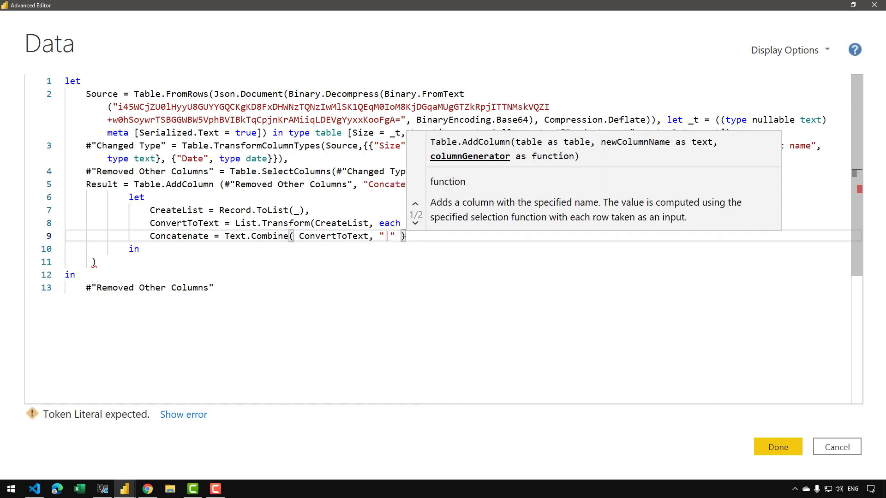
# Return Concatenate from the nested in clause, on its own indented line.
pyautogui.doubleClick(179, 237)
pyautogui.hotkey('ctrl', 'c')
pyautogui.click(171, 249)
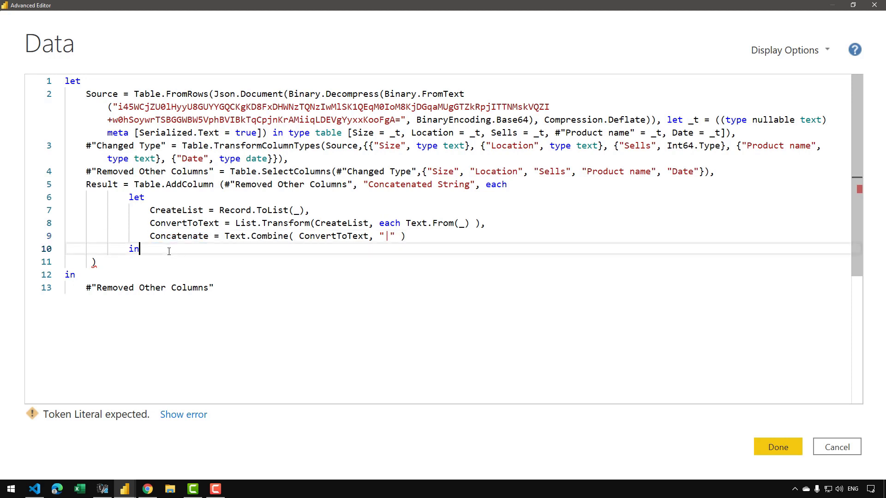
pyautogui.press('Return')
pyautogui.press('Tab')
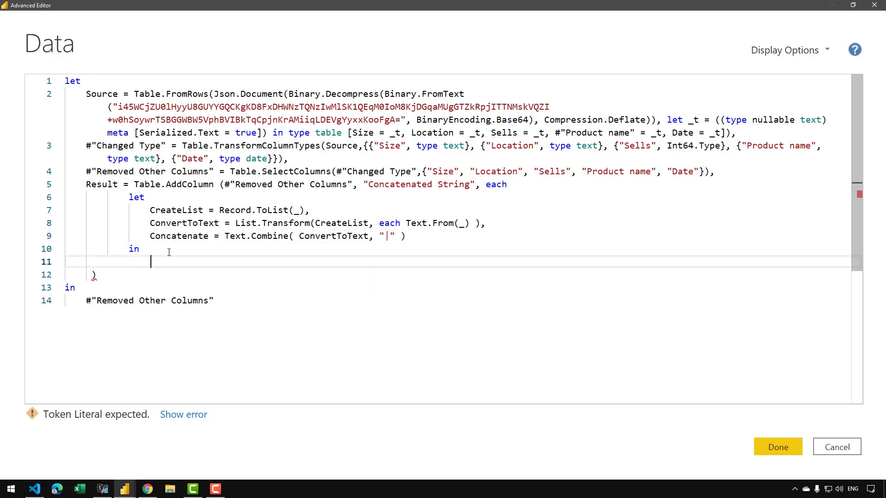
pyautogui.hotkey('ctrl', 'v')
pyautogui.click(135, 278)
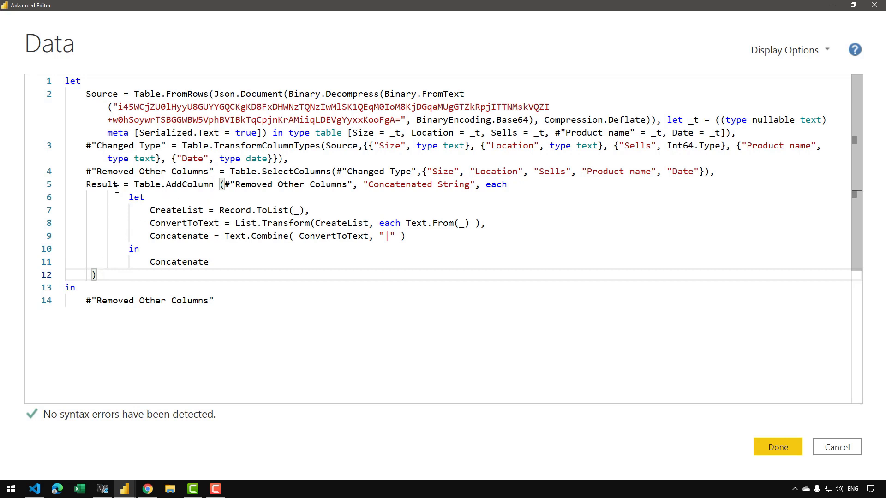
# Replace #"Removed Other Columns" with Result as the output of the query's outer in clause.
pyautogui.tripleClick(113, 188)
pyautogui.doubleClick(113, 189)
pyautogui.hotkey('ctrl', 'c')
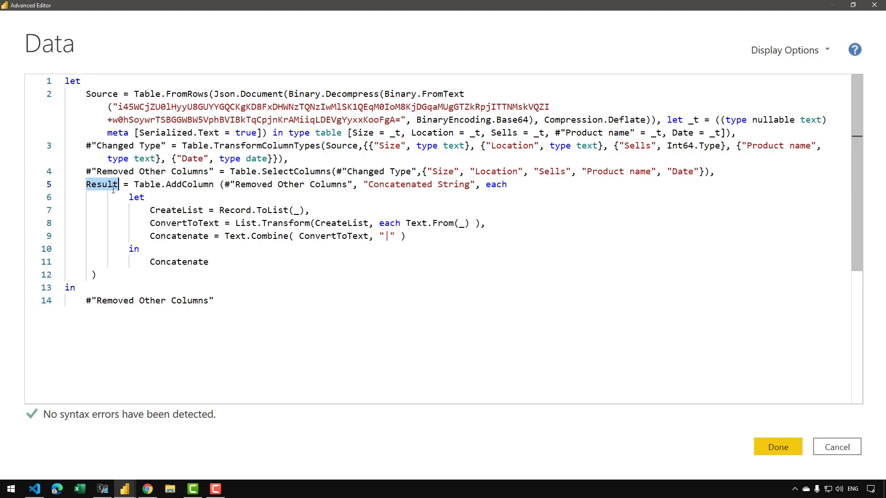
pyautogui.moveTo(220, 298); pyautogui.dragTo(86, 301)
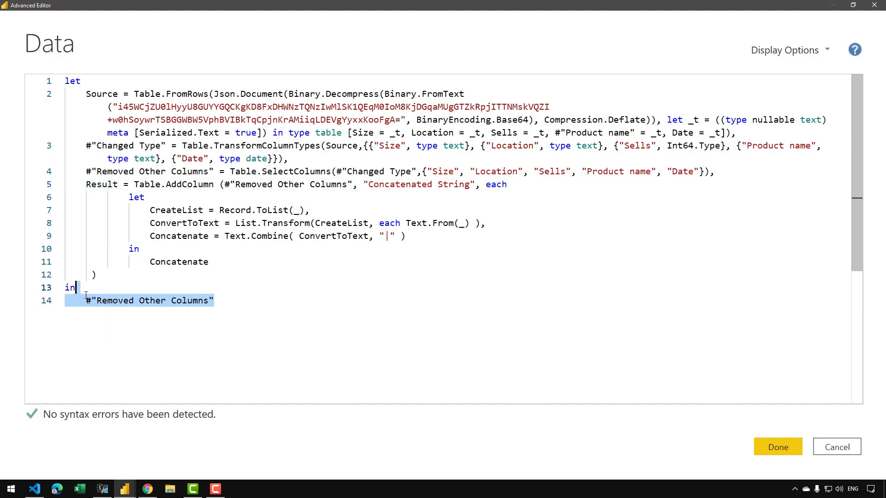
pyautogui.hotkey('ctrl', 'v')
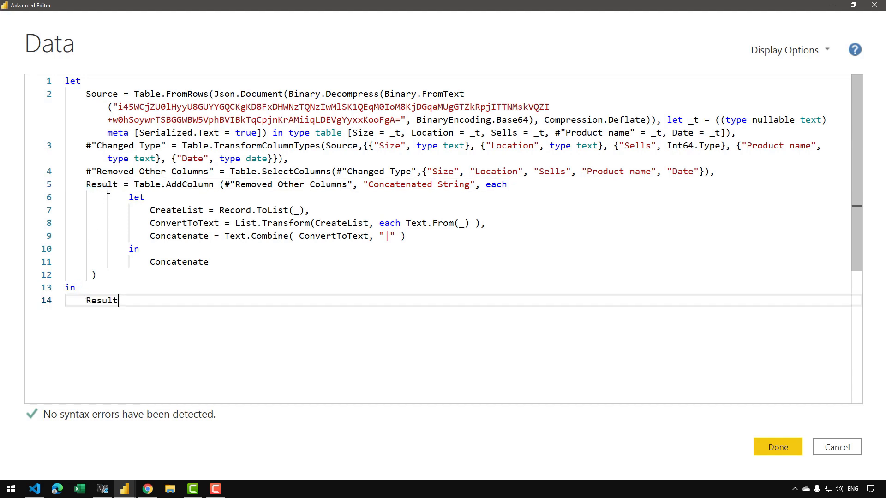
# Apply the edited query code and select the Concatenated String column in the preview.
pyautogui.click(777, 446)
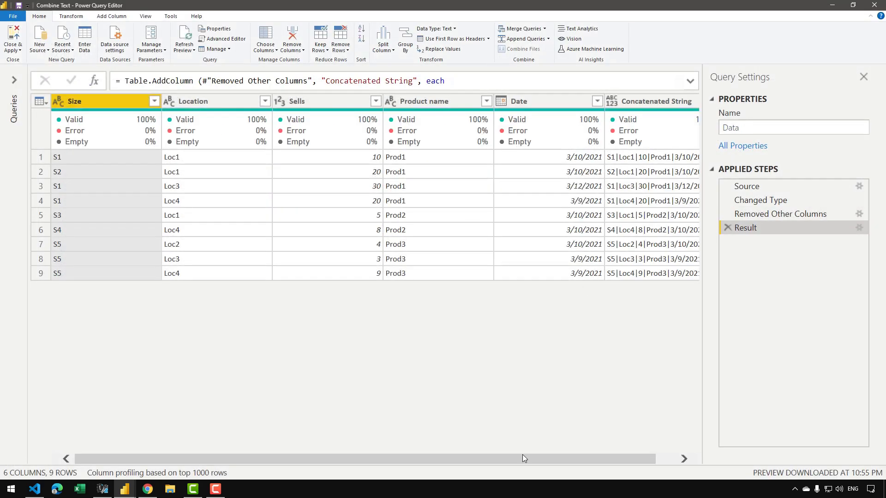
pyautogui.moveTo(553, 461); pyautogui.dragTo(570, 461)
pyautogui.click(637, 101)
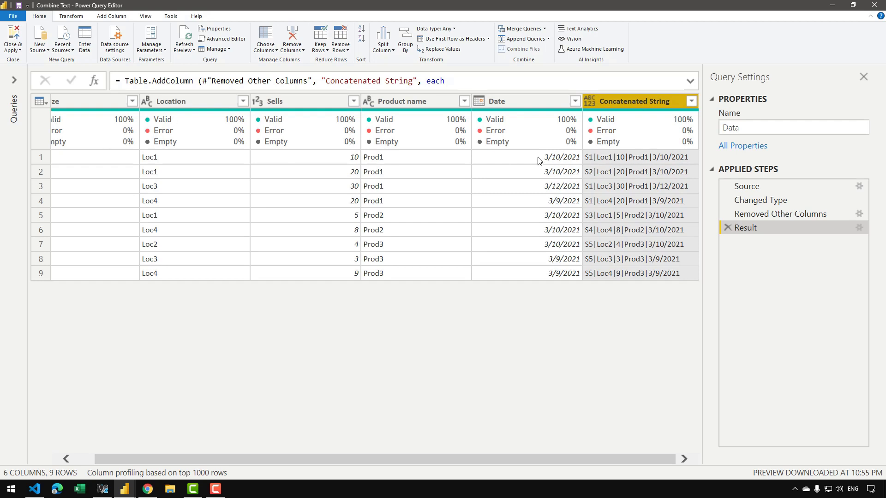
# Exclude Product name and Date from the columns kept by the Removed Other Columns step, and show the Result step.
pyautogui.click(837, 216)
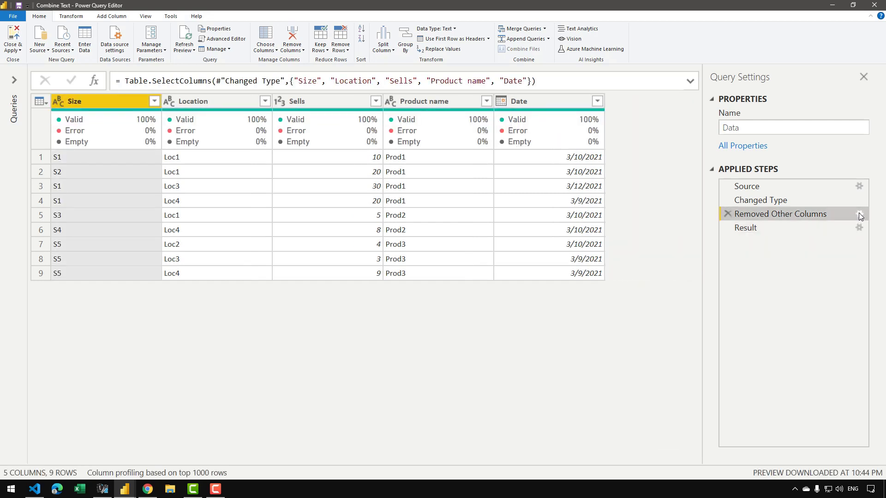
pyautogui.click(859, 213)
pyautogui.click(405, 194)
pyautogui.click(393, 206)
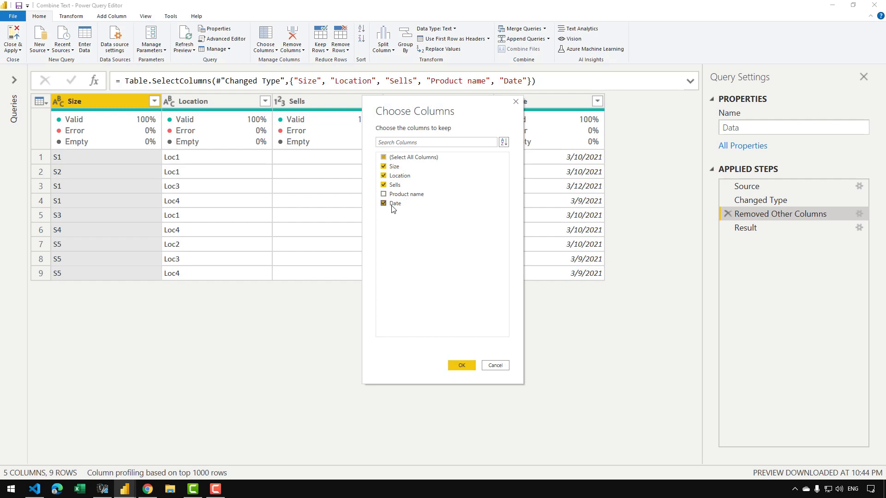
pyautogui.click(461, 365)
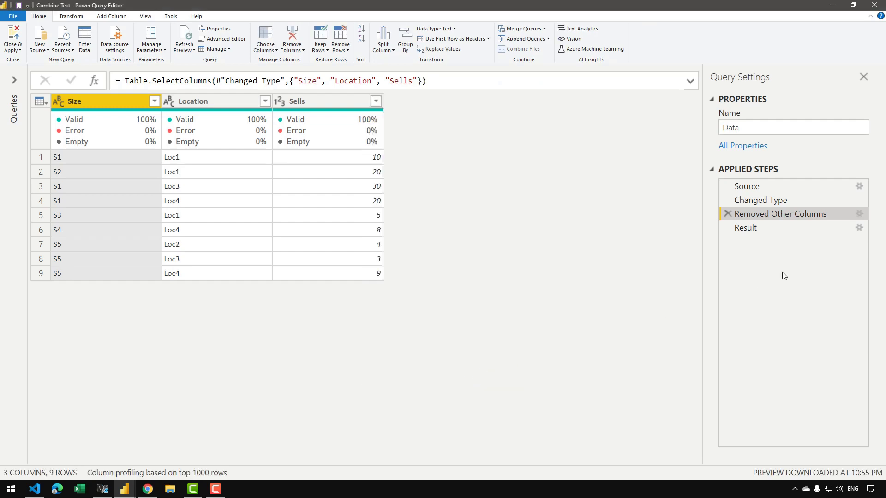
pyautogui.click(785, 229)
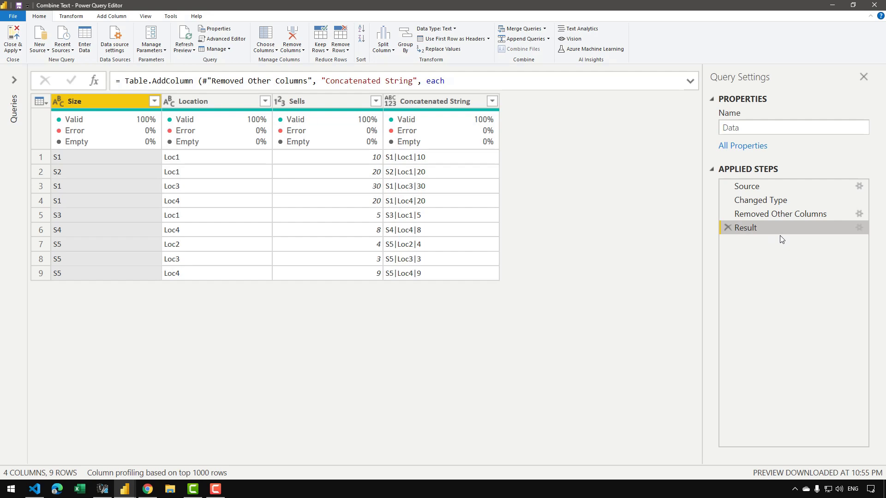
# Reopen the query code in the Advanced Editor and review the Result step's nested let block.
pyautogui.click(223, 38)
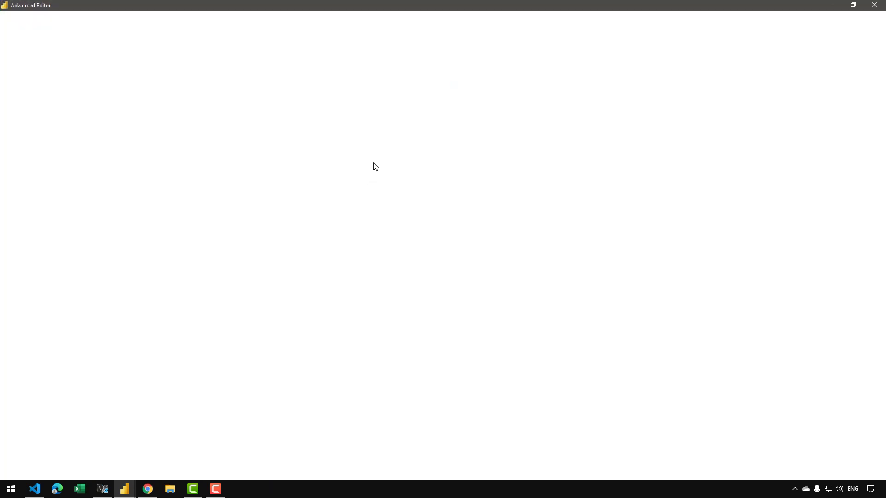
pyautogui.hotkey('ctrl', 'shift', '+')
pyautogui.hotkey('ctrl', 'shift', '+')
pyautogui.hotkey('ctrl', 'shift', '+')
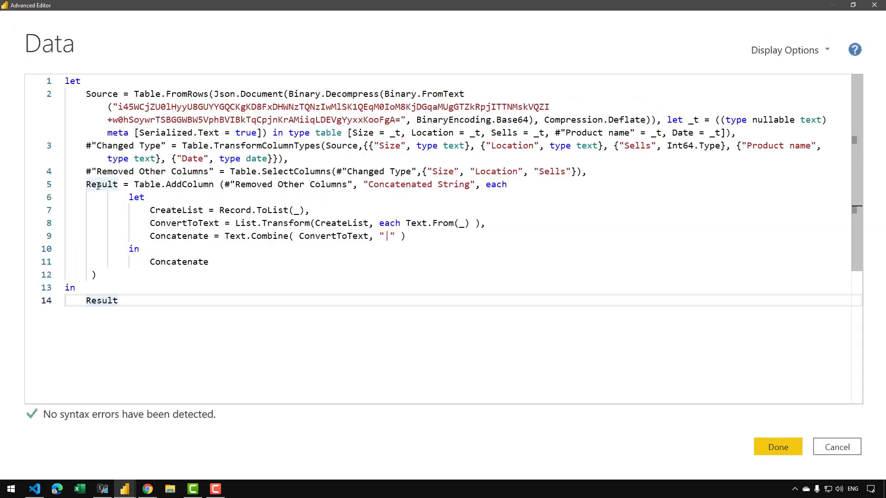
pyautogui.click(91, 184)
pyautogui.moveTo(128, 197)
pyautogui.mouseDown()
pyautogui.moveTo(187, 264)
pyautogui.moveTo(208, 265)
pyautogui.moveTo(143, 207)
pyautogui.mouseUp()
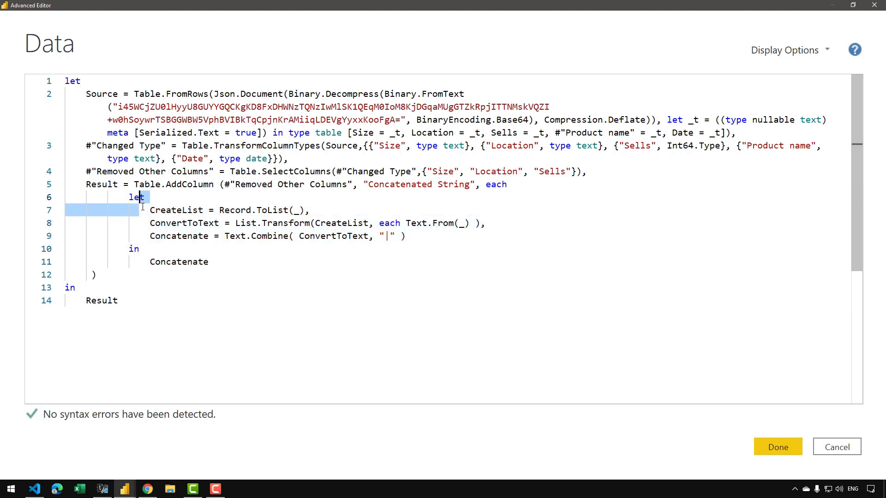
pyautogui.click(169, 210)
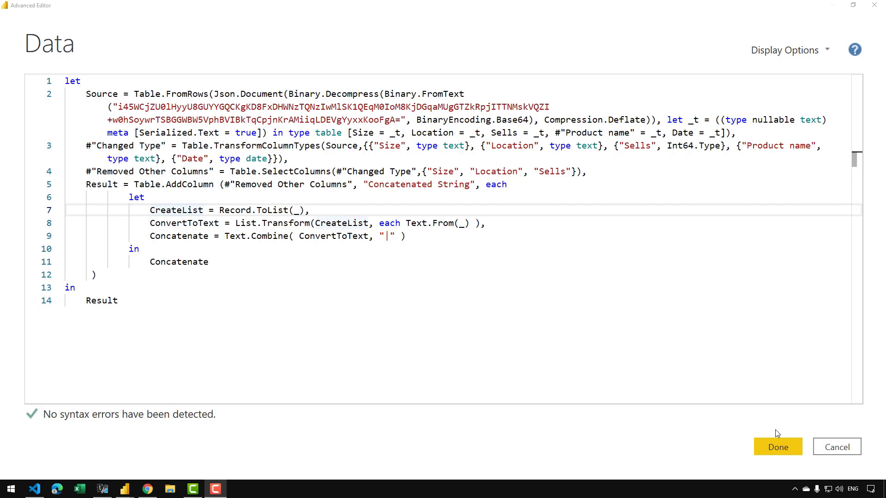